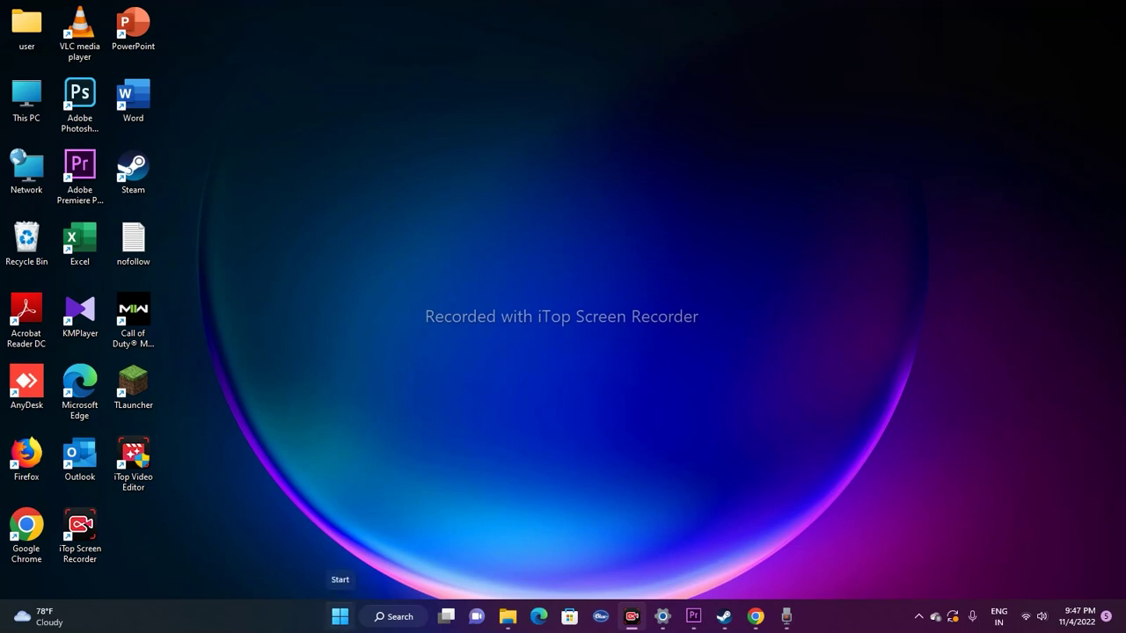
# - Open Device Manager
pyautogui.rightClick(340, 615)
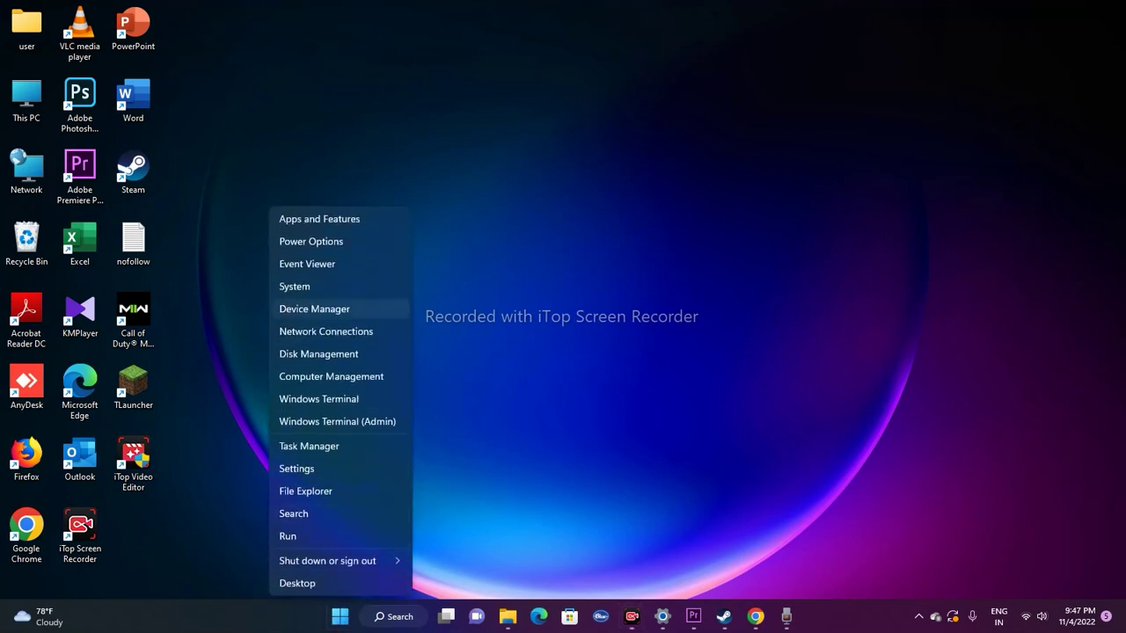
pyautogui.click(315, 310)
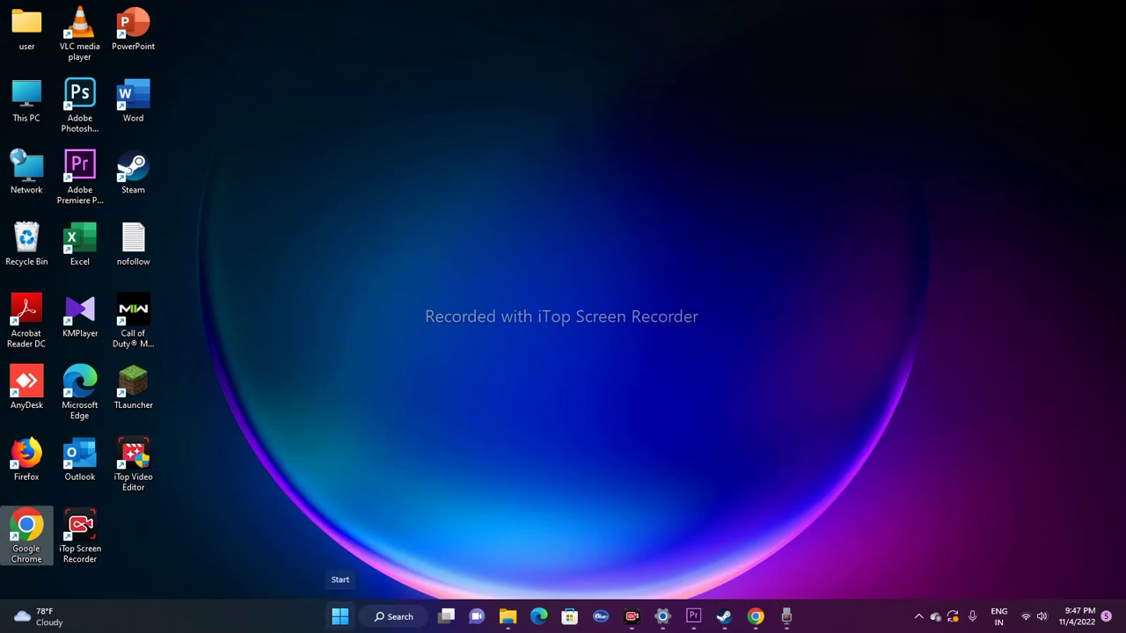
pyautogui.rightClick(339, 616)
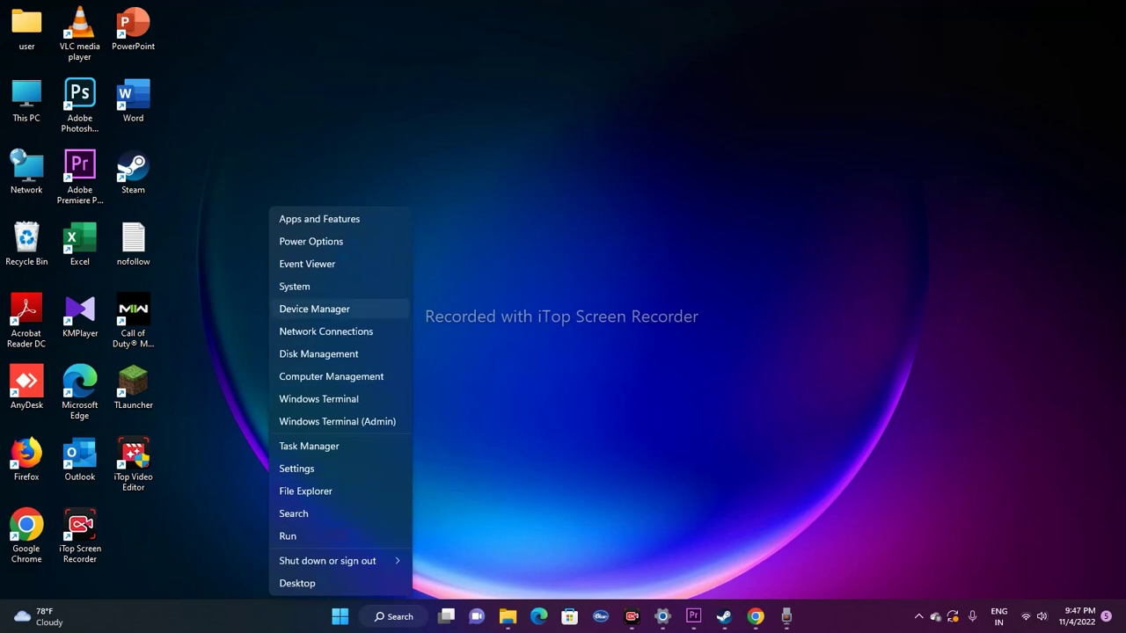
pyautogui.press('Return')
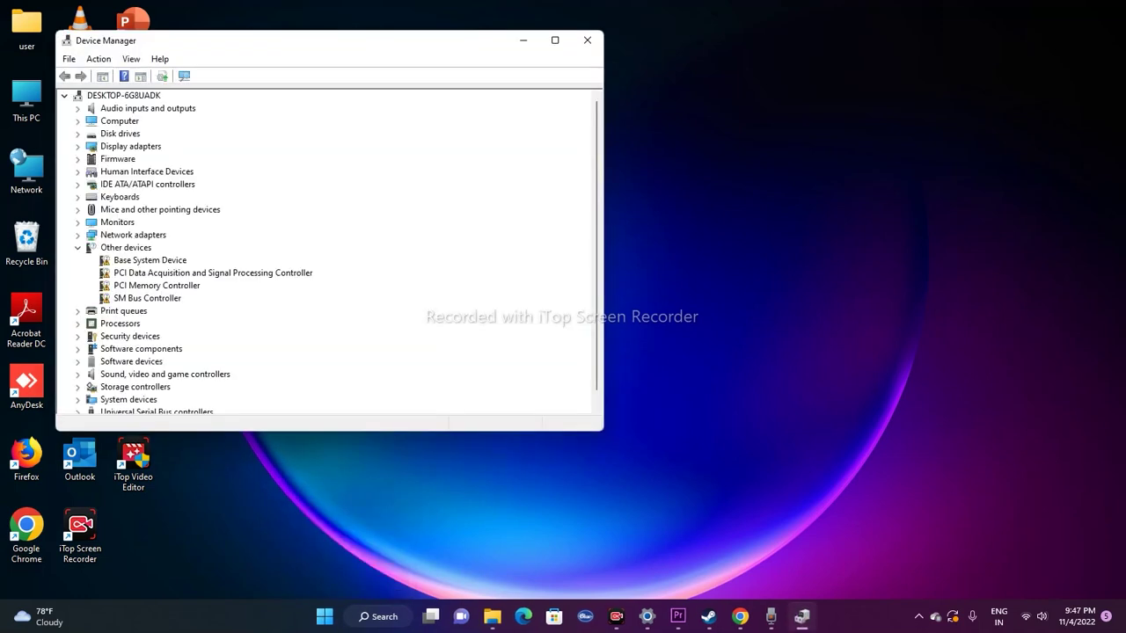
# - Inspect the driver information of the NVIDIA GeForce GTX 1650 SUPER display adapter, then close its properties and Device Manager
pyautogui.click(77, 248)
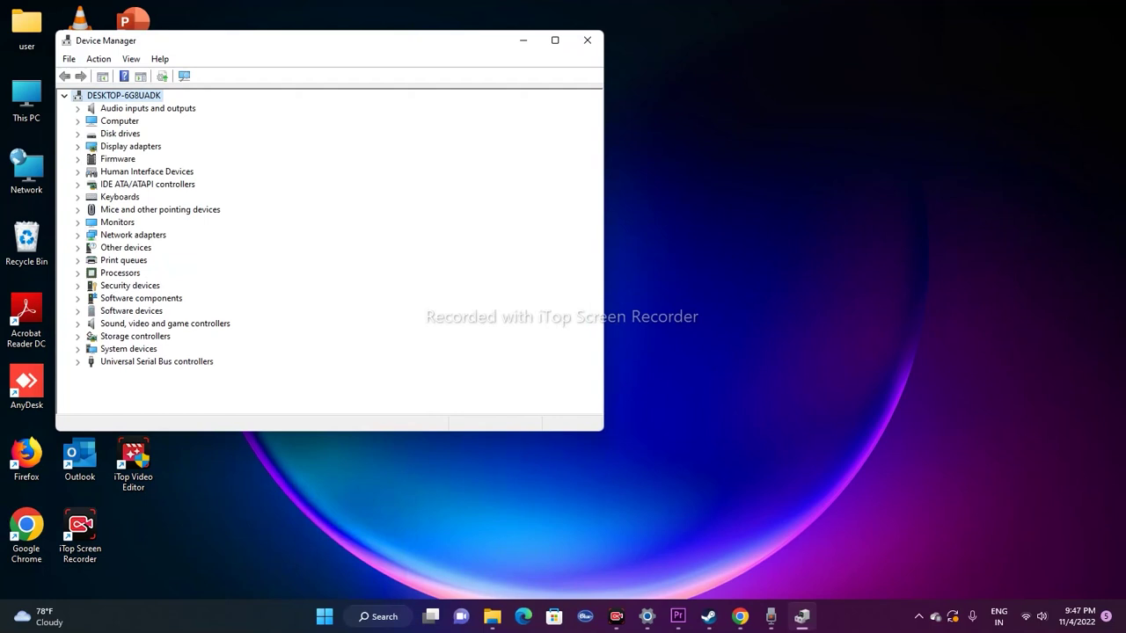
pyautogui.click(77, 147)
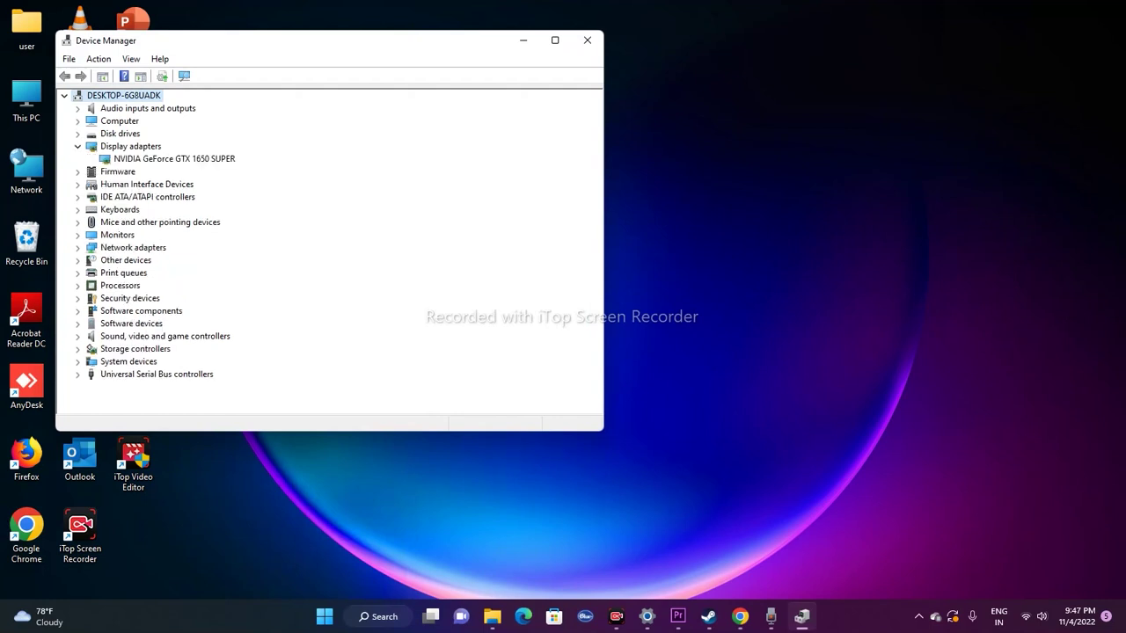
pyautogui.click(174, 159)
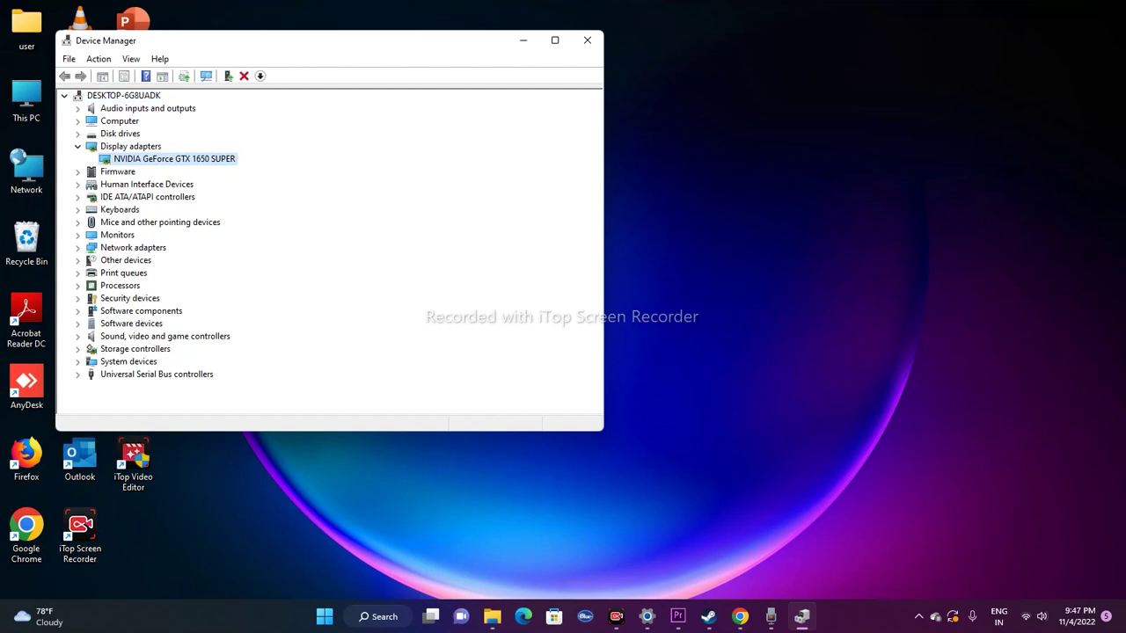
pyautogui.rightClick(188, 157)
pyautogui.click(220, 241)
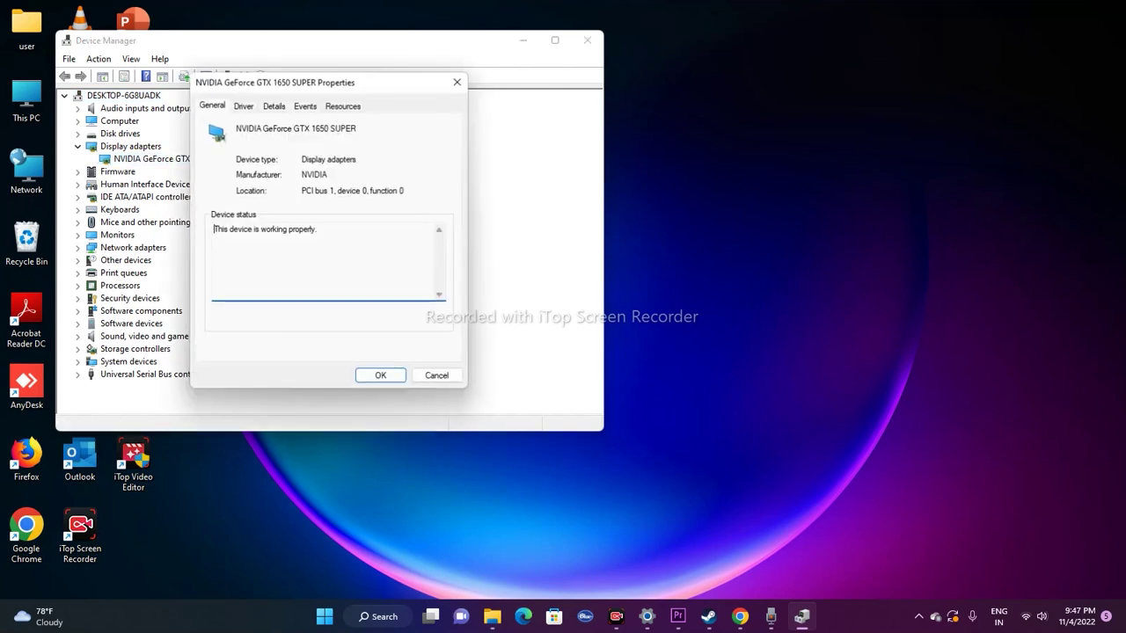
pyautogui.click(244, 106)
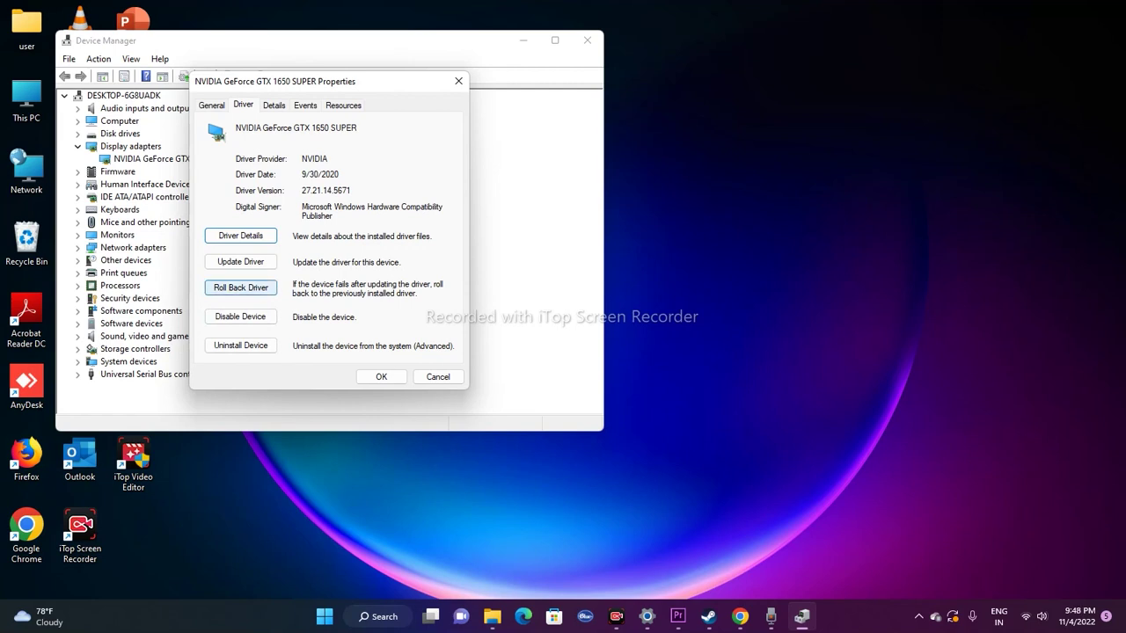
pyautogui.click(438, 377)
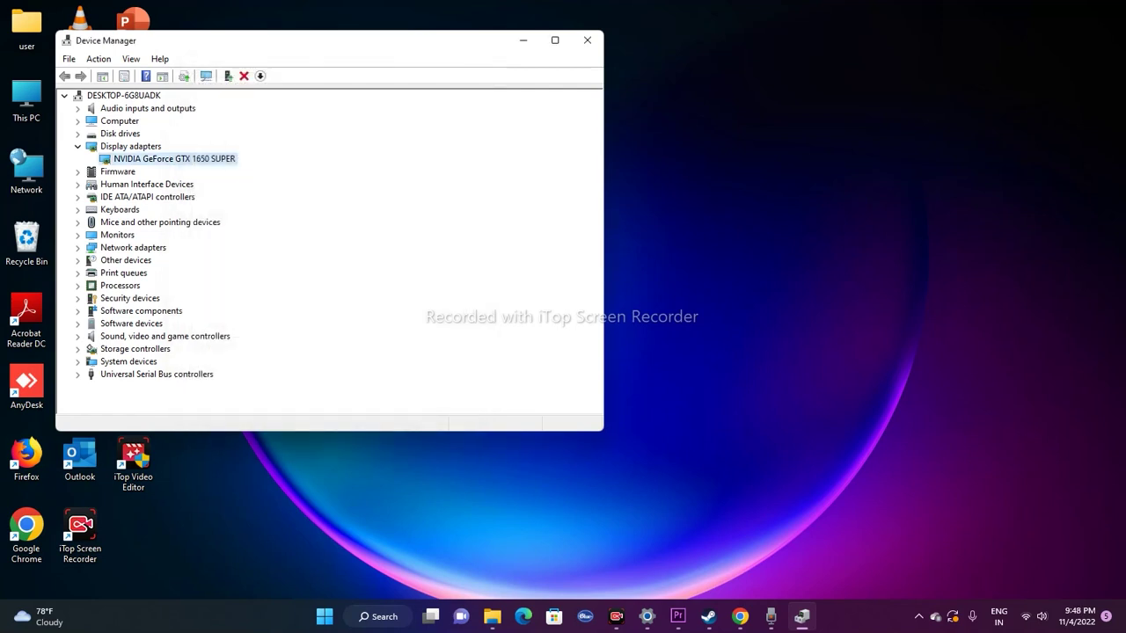
pyautogui.click(588, 41)
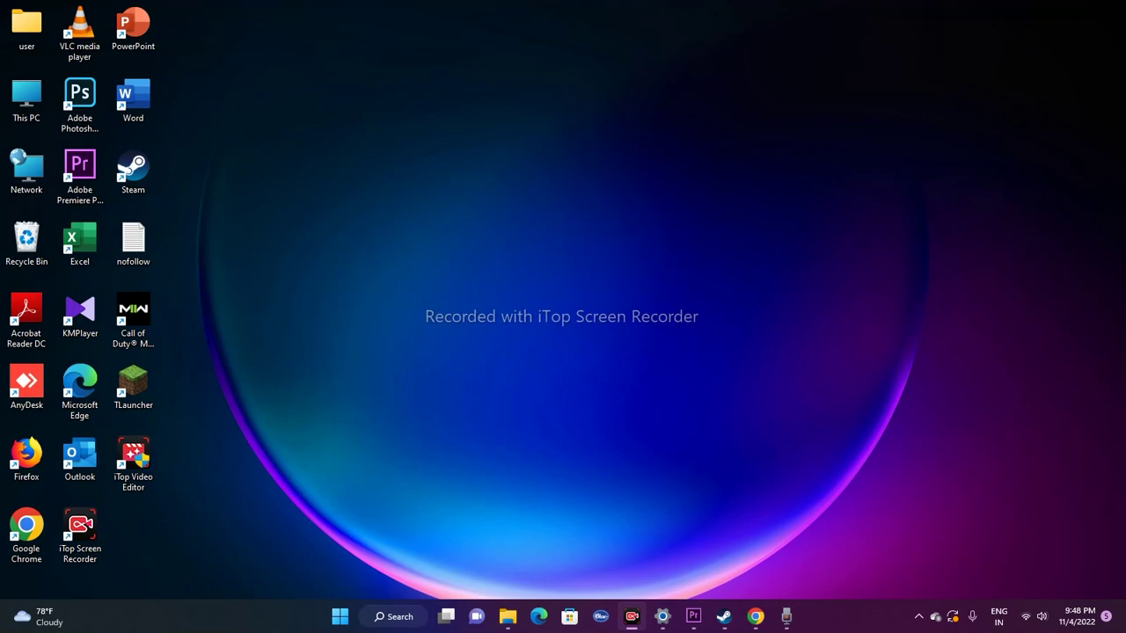
# - Switch to Chrome and bring up the Manual Driver Search form on the already open Official GeForce Drivers page
pyautogui.click(755, 616)
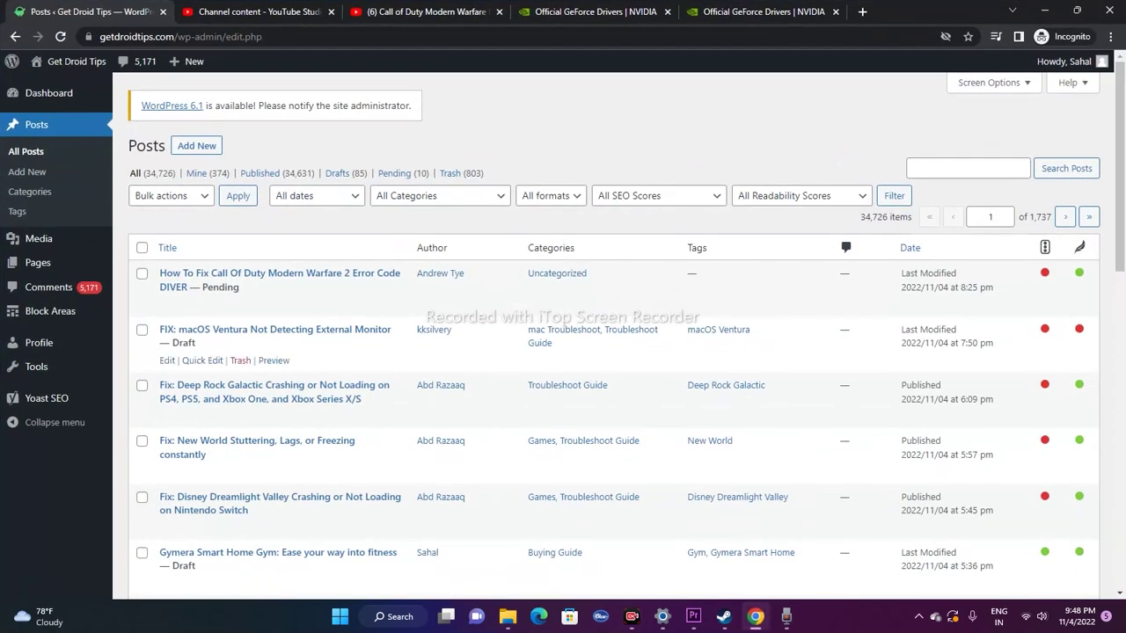
pyautogui.click(595, 12)
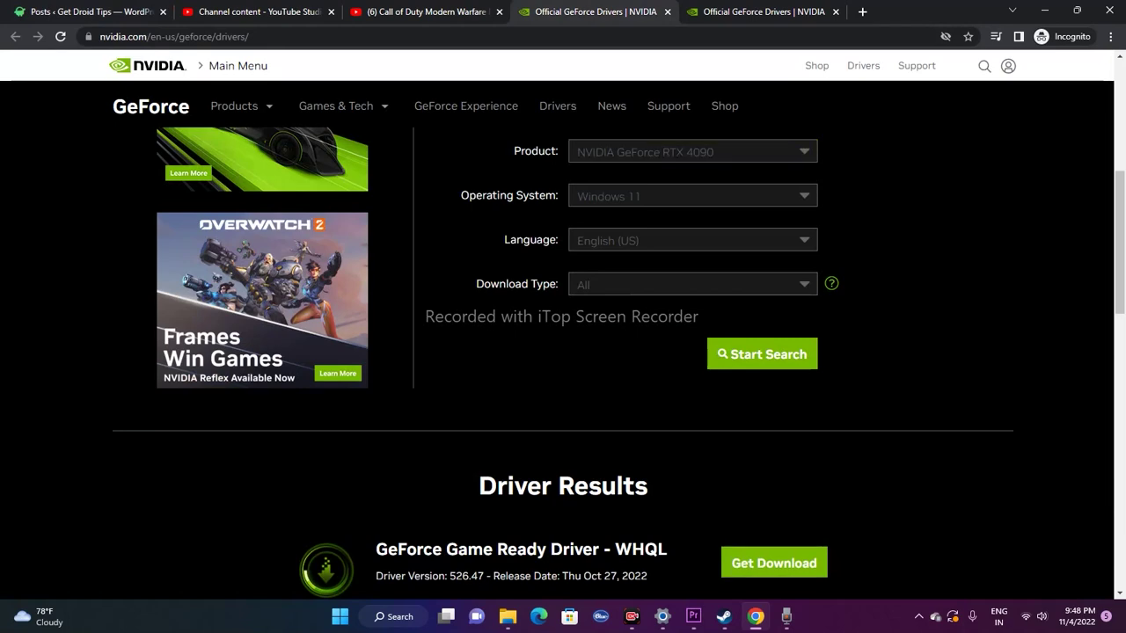
pyautogui.scroll(4, 756, 440)
pyautogui.scroll(2, 563, 352)
pyautogui.scroll(-4, 563, 352)
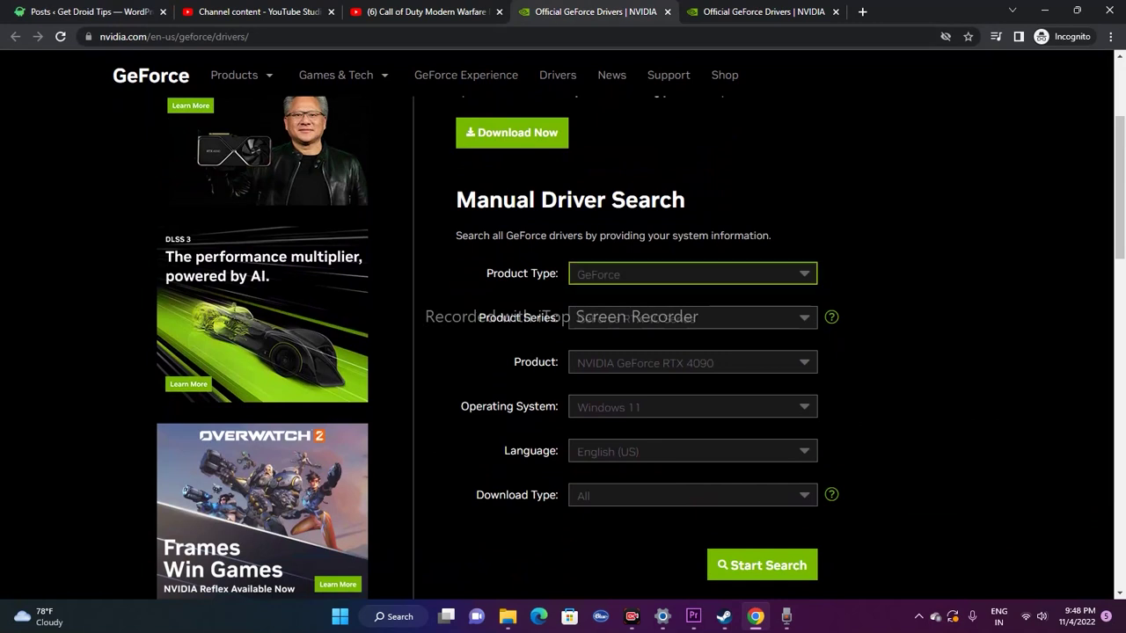
# - Choose Windows 11 as the operating system in the Manual Driver Search form
pyautogui.click(693, 273)
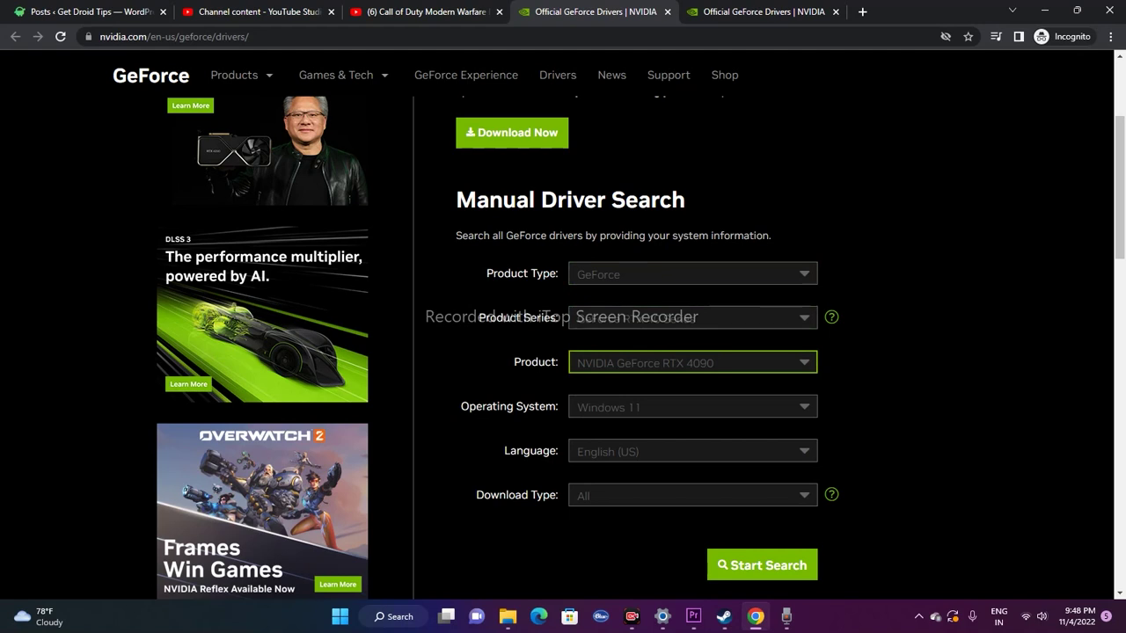
pyautogui.click(692, 362)
pyautogui.click(693, 363)
pyautogui.press('Tab')
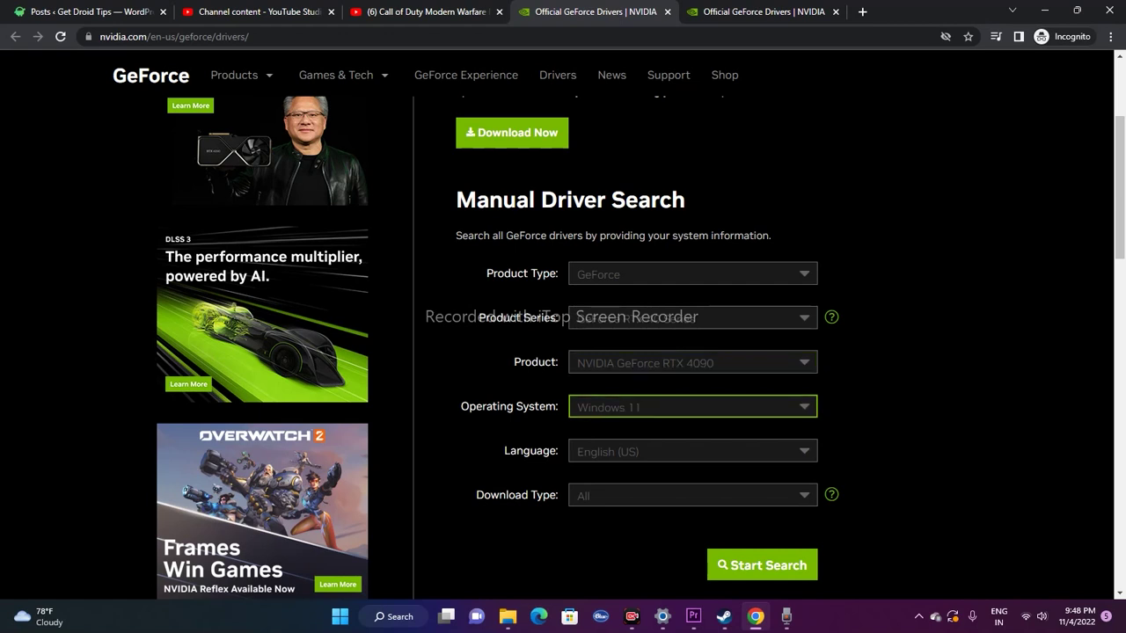
pyautogui.hotkey('alt', 'Down')
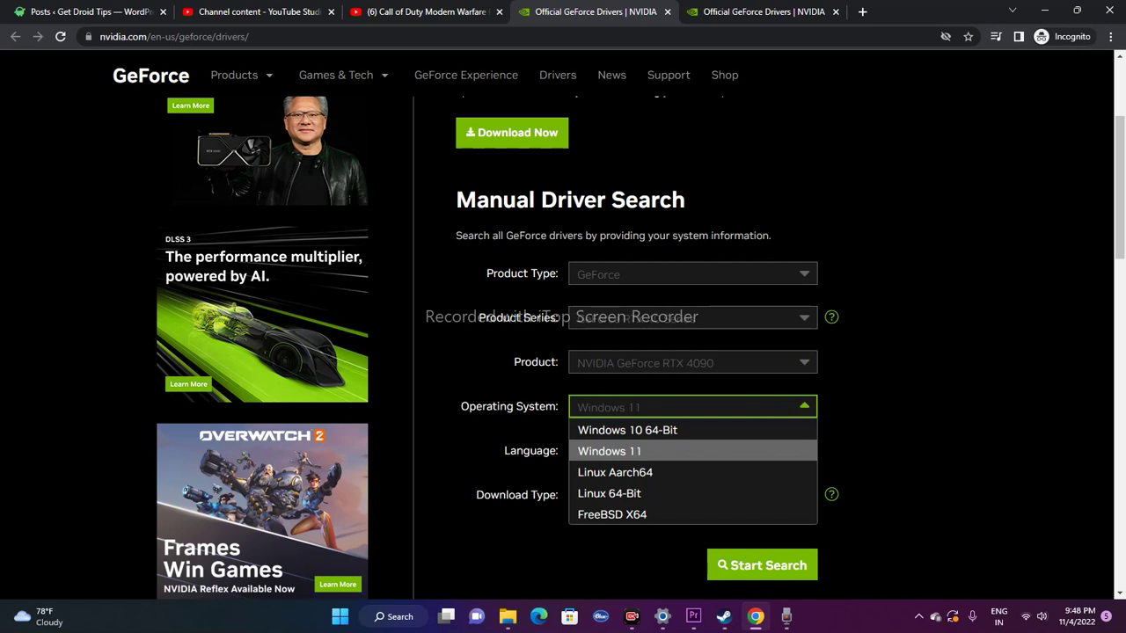
pyautogui.press('Up')
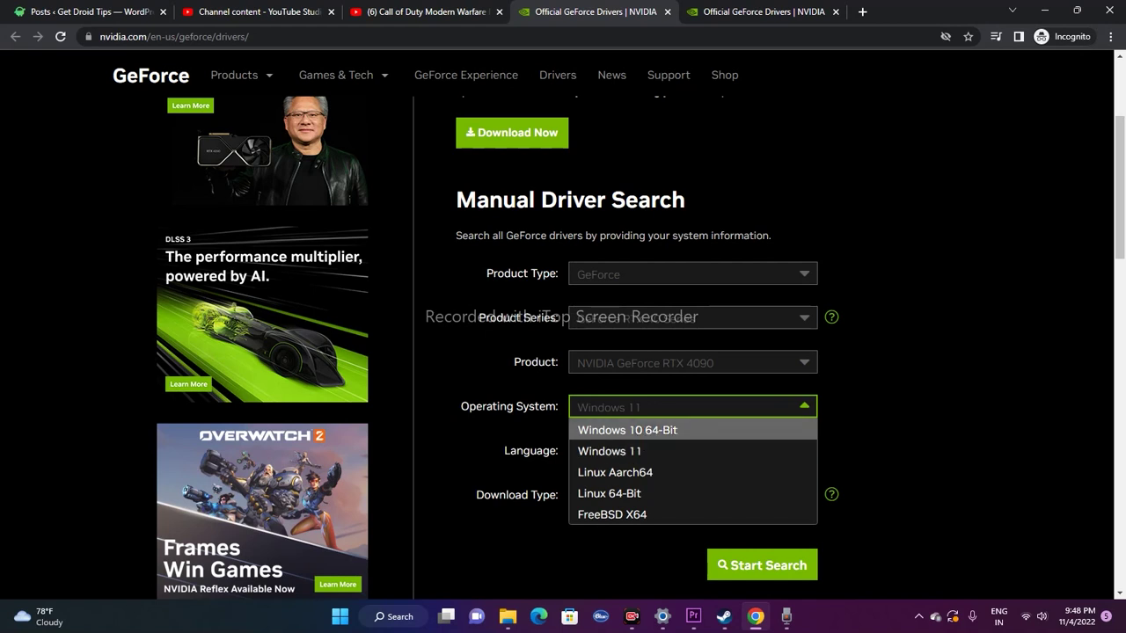
pyautogui.press('Down')
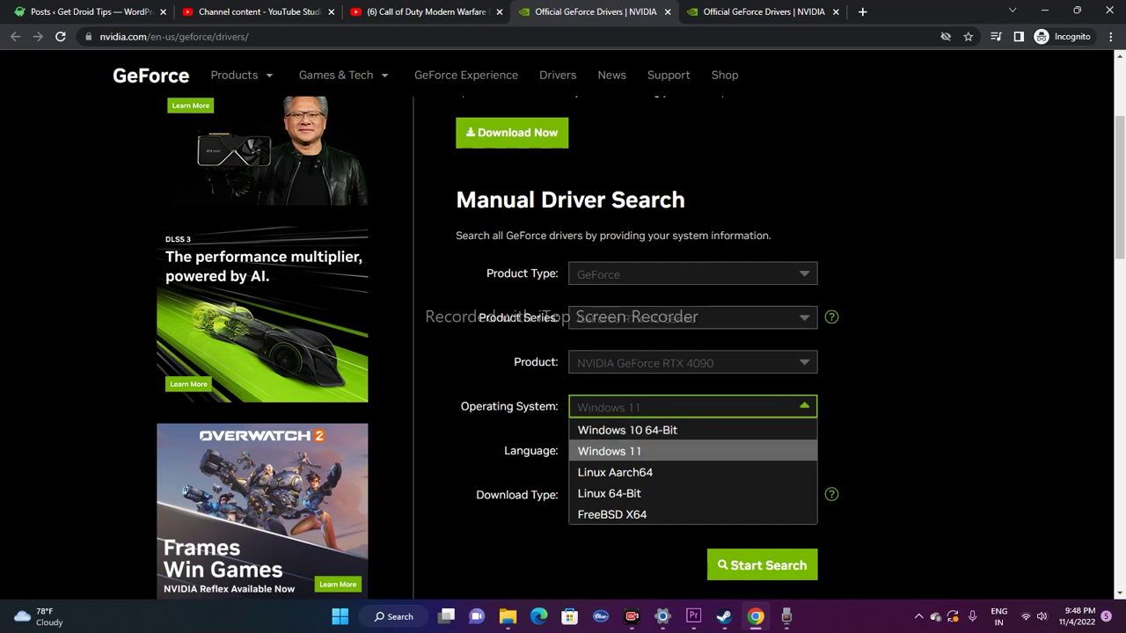
pyautogui.click(692, 451)
# - Run the manual driver search on the second open GeForce Drivers page and bring up its driver results
pyautogui.scroll(-2, 693, 451)
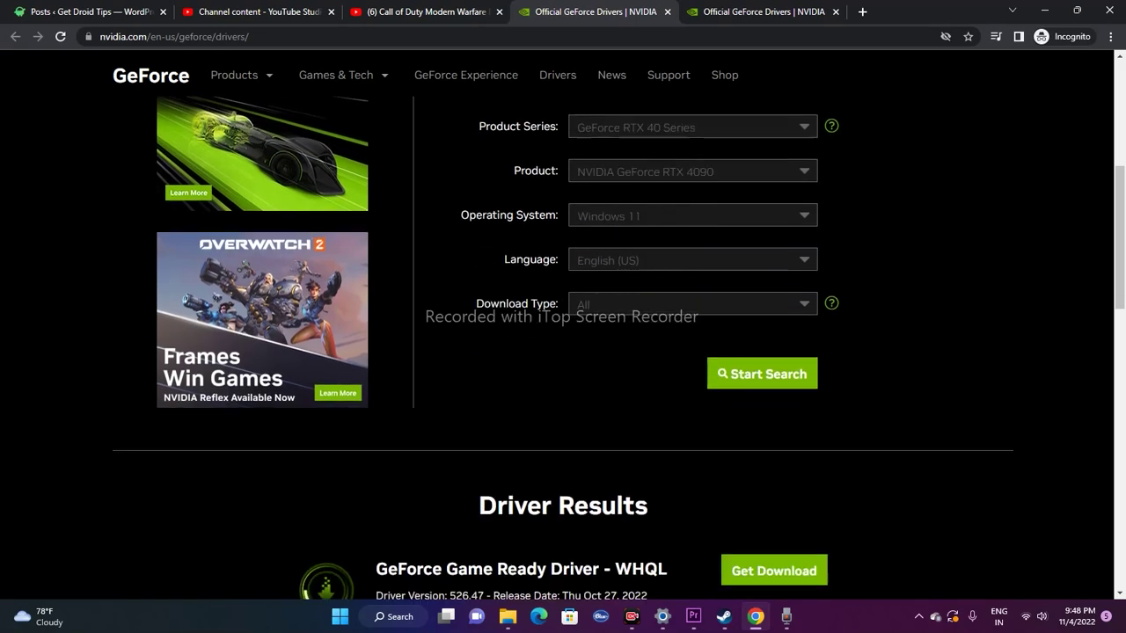
pyautogui.scroll(-3, 563, 335)
pyautogui.scroll(7, 563, 334)
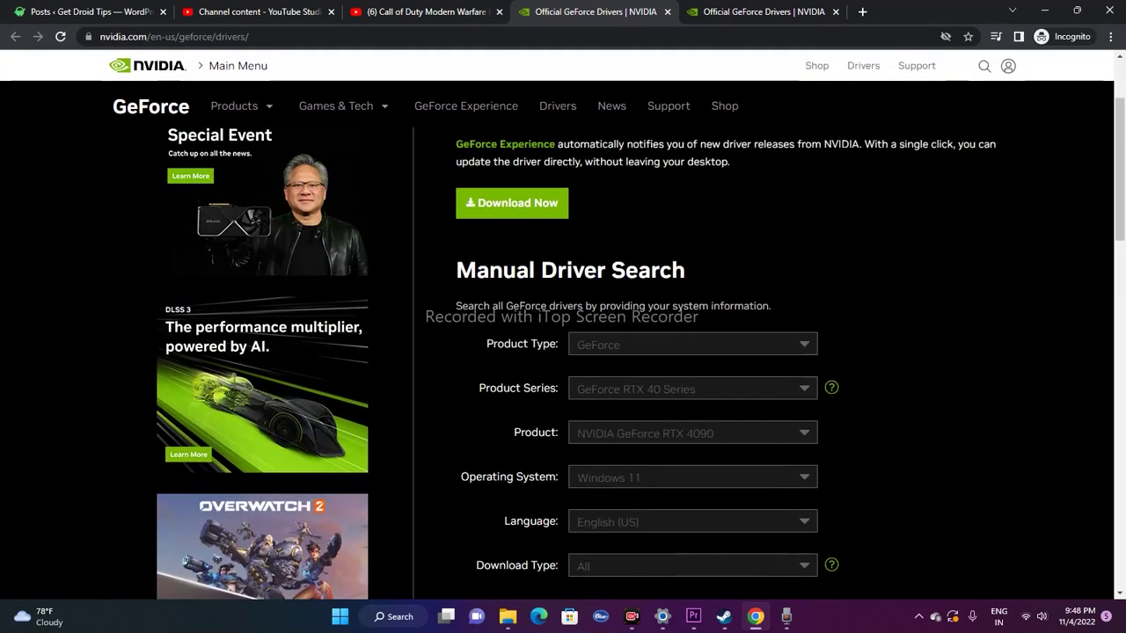
pyautogui.scroll(-8, 692, 334)
pyautogui.scroll(4, 693, 335)
pyautogui.hotkey('ctrl', 'Tab')
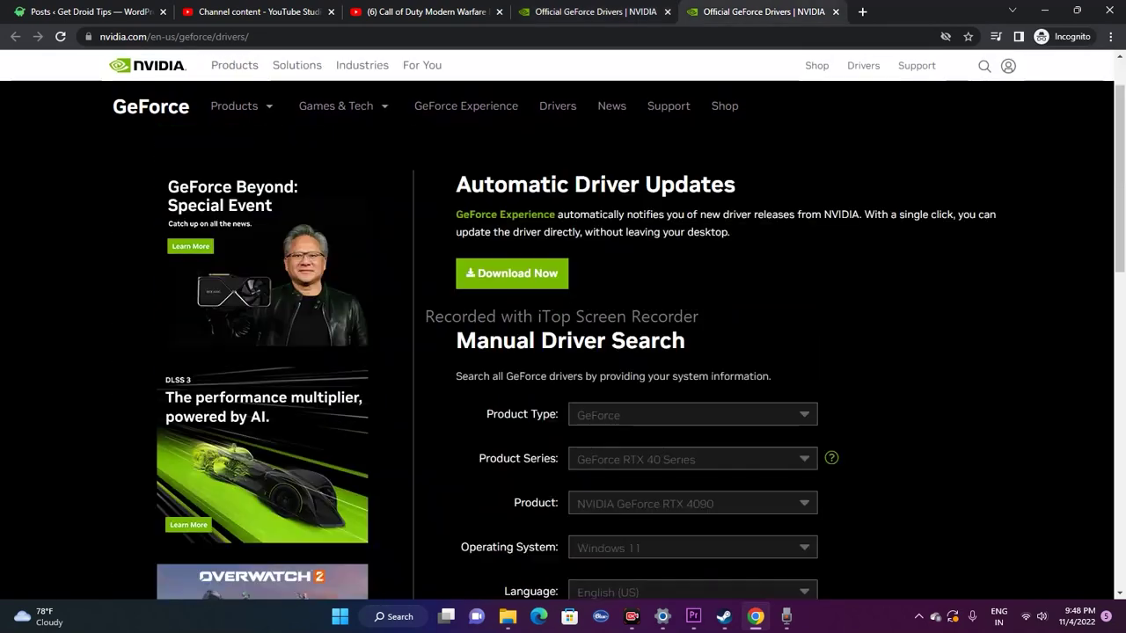
pyautogui.scroll(-4, 692, 269)
pyautogui.press('Tab')
pyautogui.press('Tab')
pyautogui.press('Return')
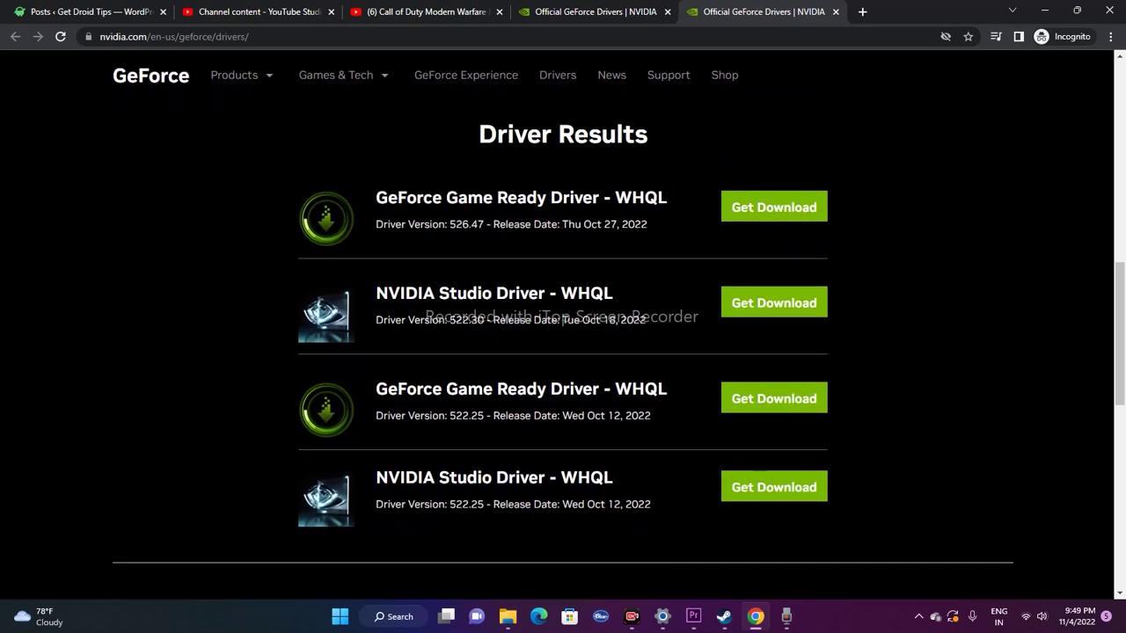
# - Compare the version numbers of the Game Ready and Studio drivers in the driver results
pyautogui.moveTo(387, 197); pyautogui.dragTo(616, 197)
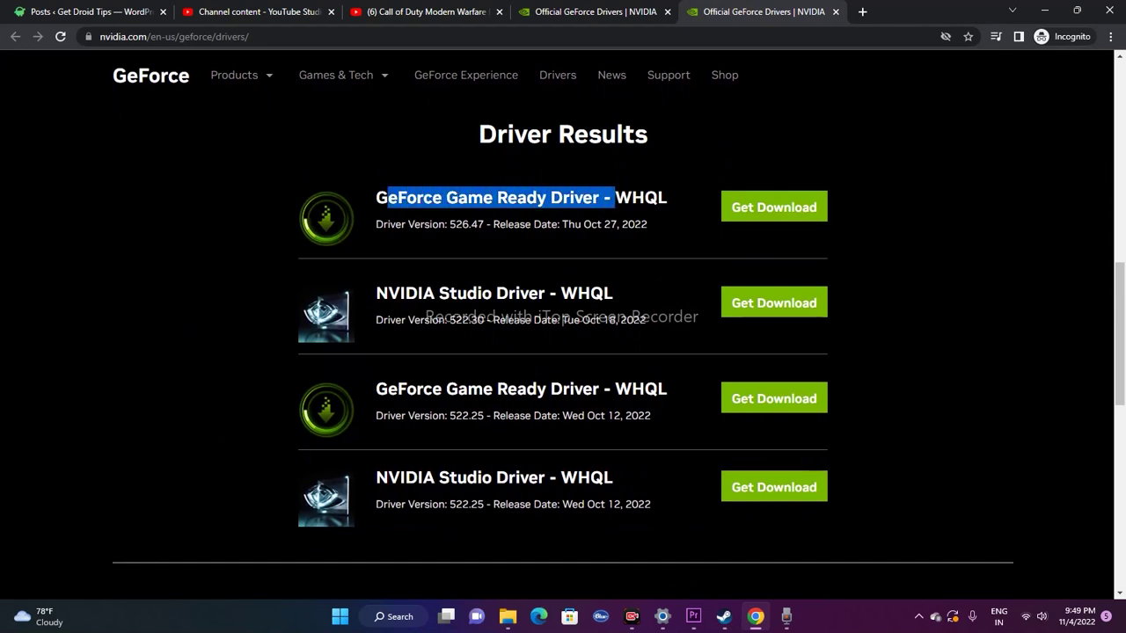
pyautogui.click(616, 199)
pyautogui.moveTo(450, 224); pyautogui.dragTo(484, 224)
pyautogui.click(484, 225)
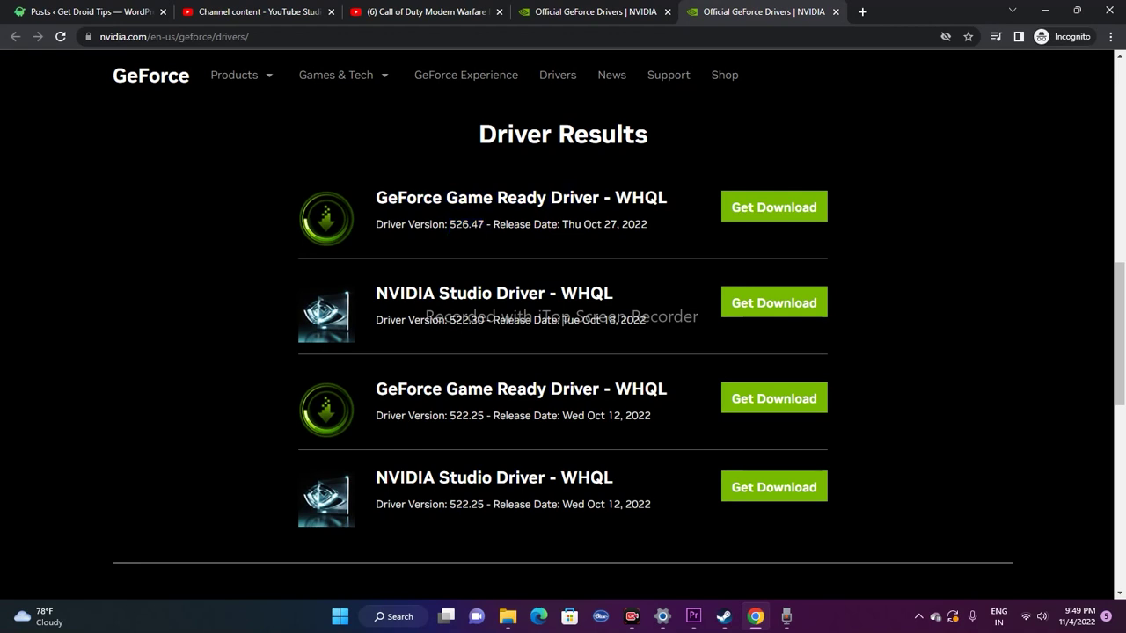
pyautogui.moveTo(449, 320); pyautogui.dragTo(485, 320)
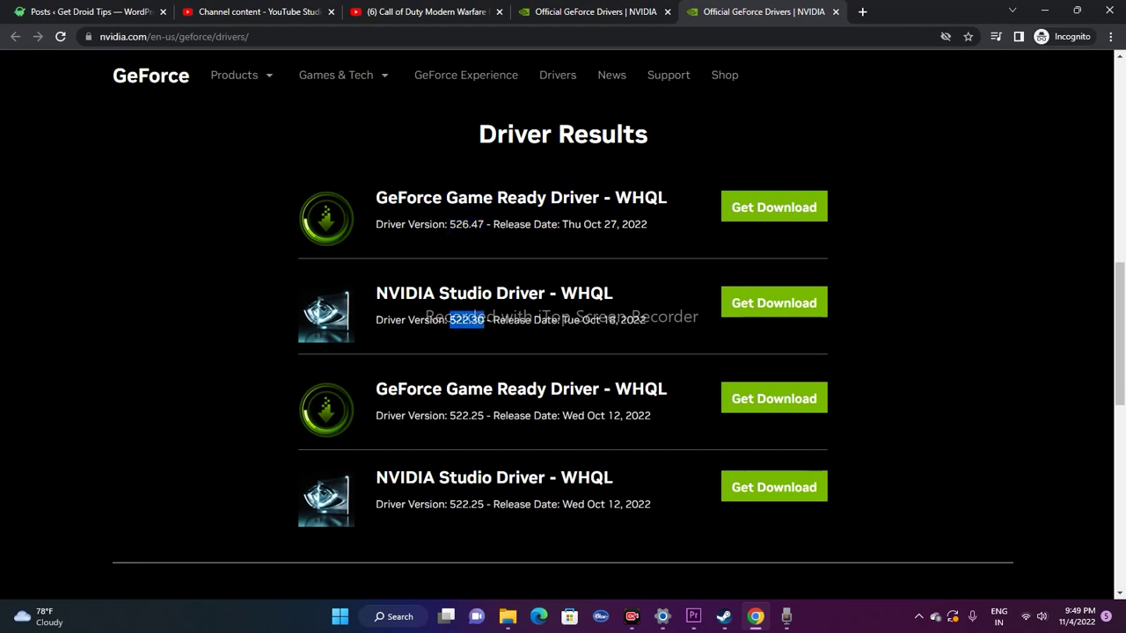
pyautogui.click(563, 320)
pyautogui.moveTo(449, 417); pyautogui.dragTo(479, 416)
pyautogui.click(480, 416)
pyautogui.moveTo(449, 504); pyautogui.dragTo(479, 504)
pyautogui.click(481, 504)
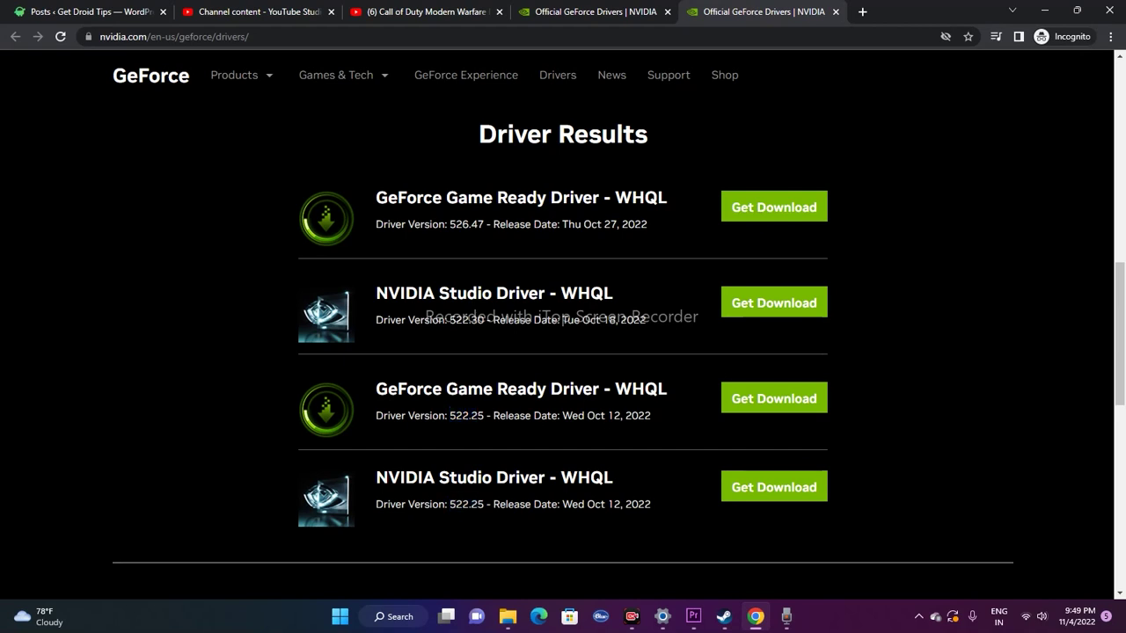
# - Check the driver version and release date of the newest GeForce Game Ready Driver
pyautogui.scroll(1, 563, 326)
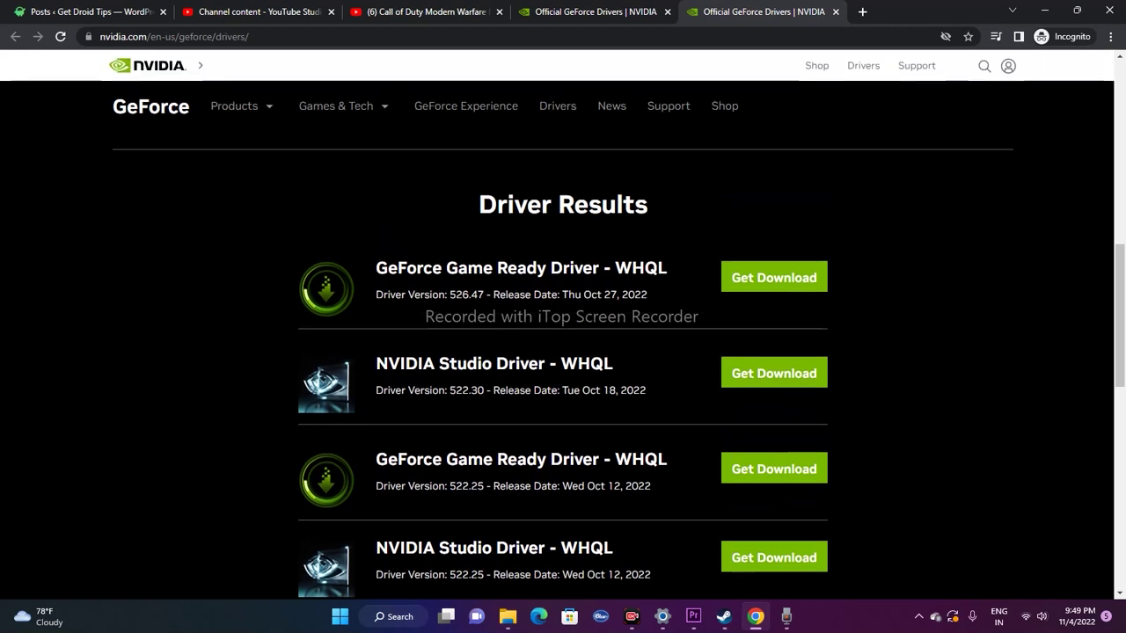
pyautogui.moveTo(375, 295); pyautogui.dragTo(495, 295)
pyautogui.click(495, 295)
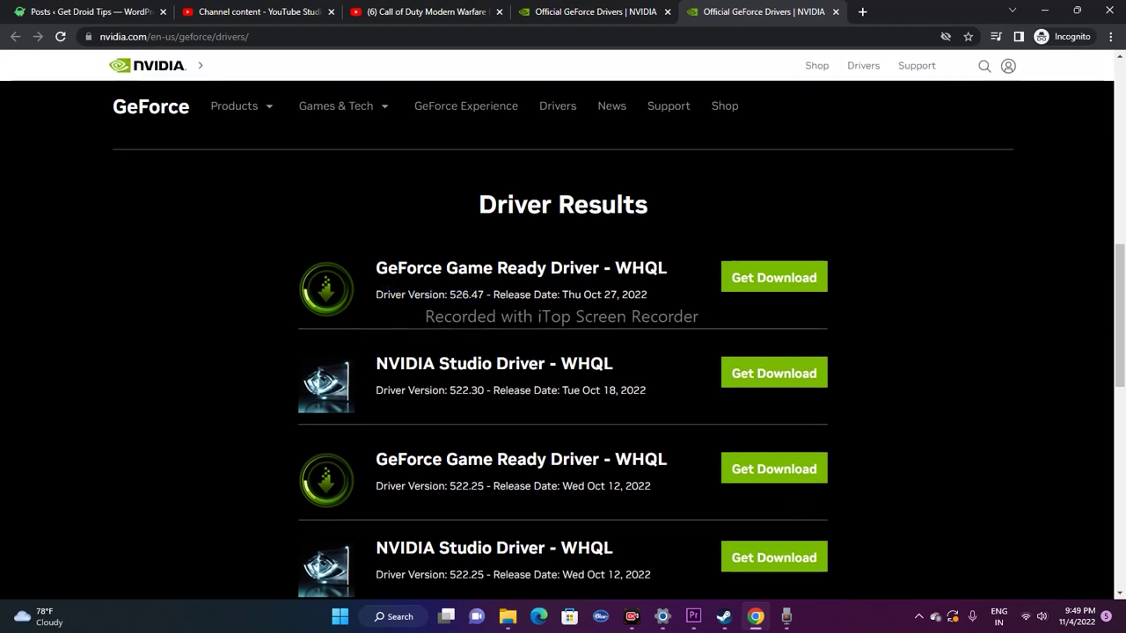
pyautogui.moveTo(605, 295); pyautogui.dragTo(676, 297)
pyautogui.click(676, 297)
pyautogui.scroll(-1, 563, 351)
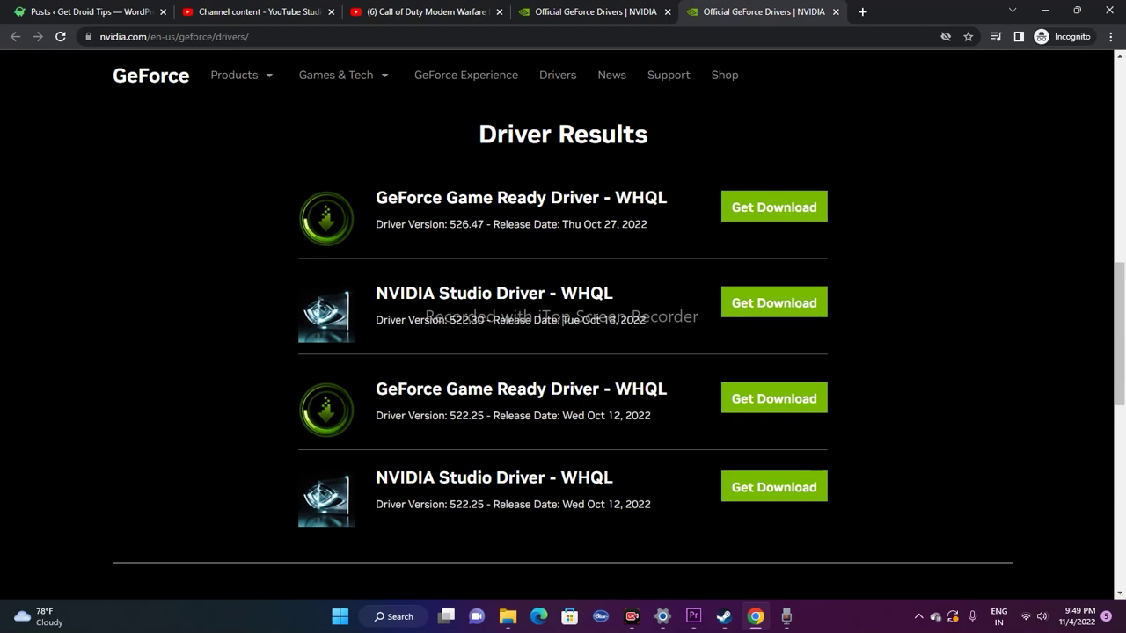
# - Open the download page of the GeForce Game Ready Driver version 522.25
pyautogui.moveTo(447, 415); pyautogui.dragTo(486, 415)
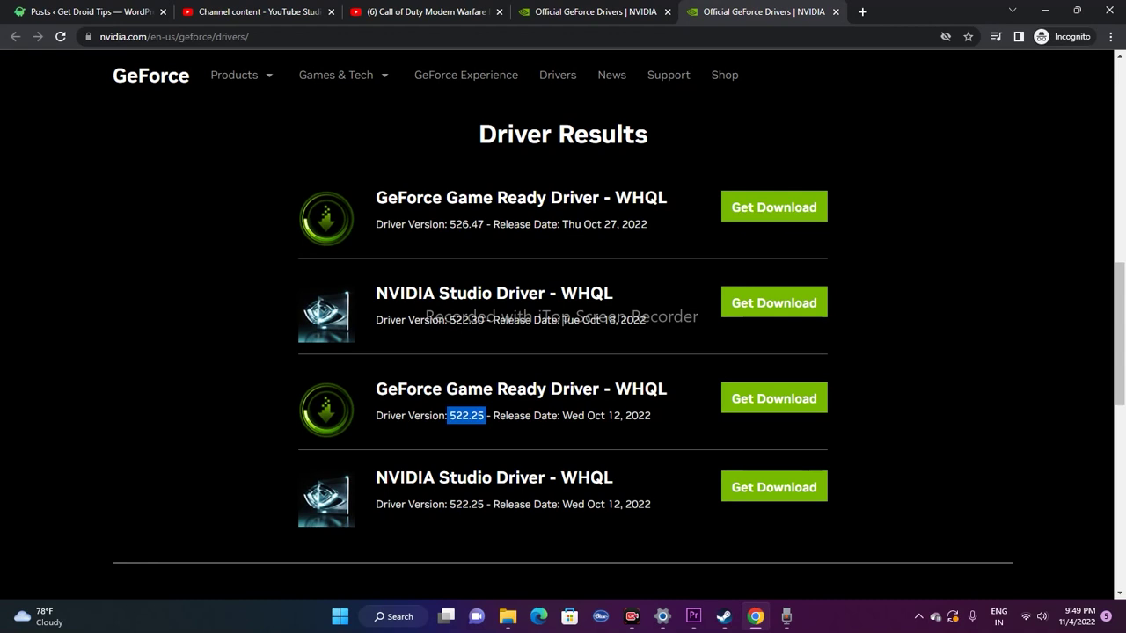
pyautogui.click(486, 416)
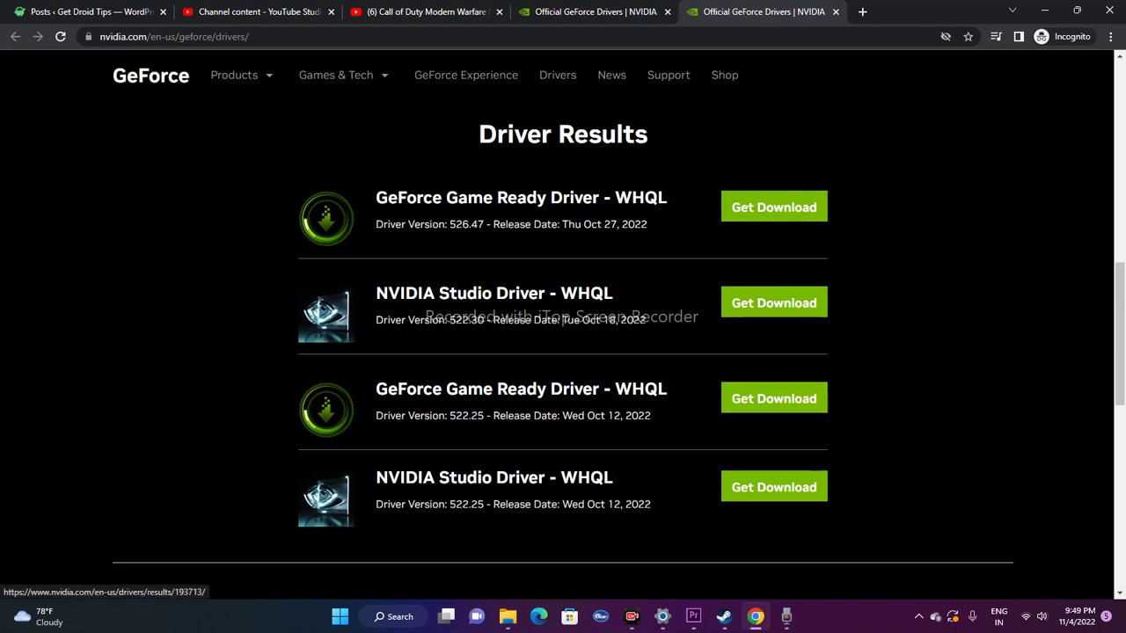
pyautogui.moveTo(450, 416); pyautogui.dragTo(472, 416)
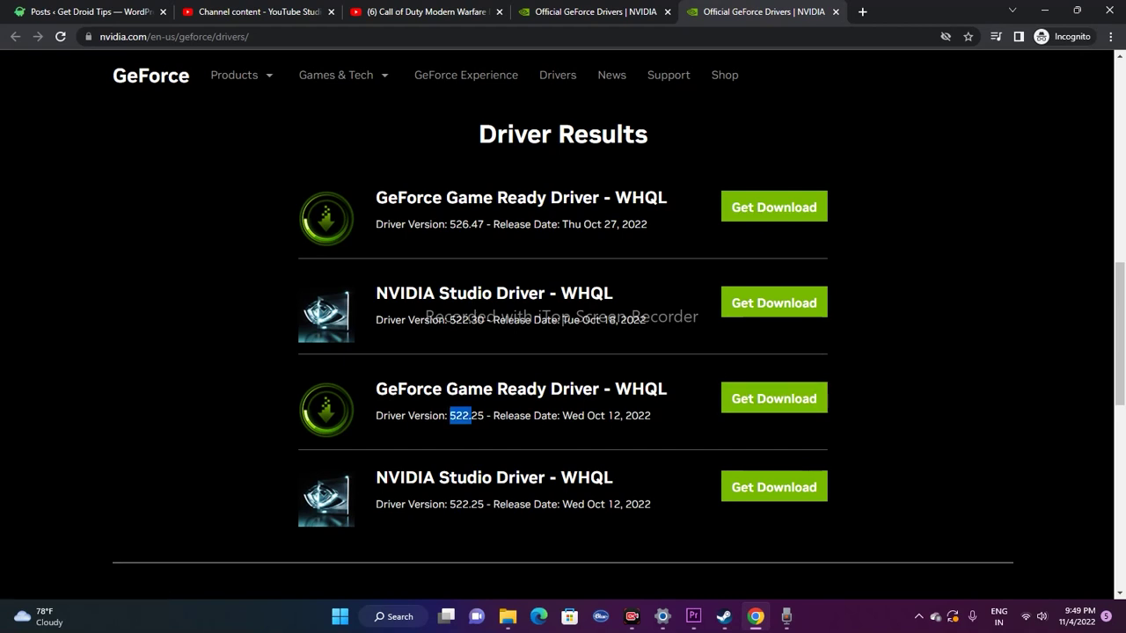
pyautogui.click(475, 417)
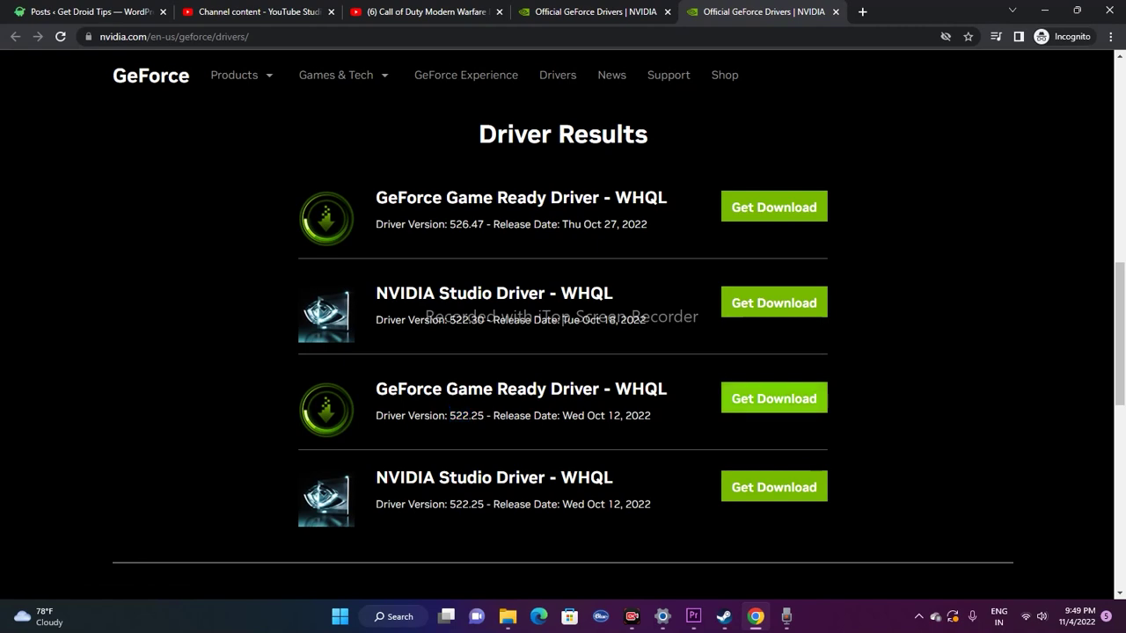
pyautogui.click(774, 398)
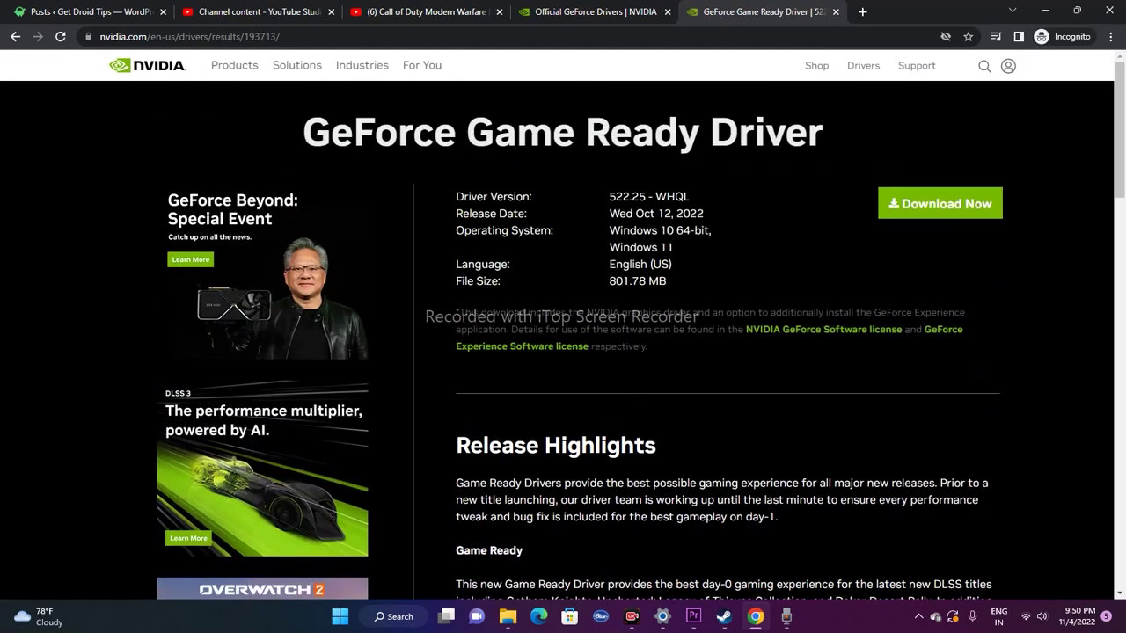
# - Download the GeForce Game Ready Driver 522.25 installer and check the options offered for the running download
pyautogui.click(940, 203)
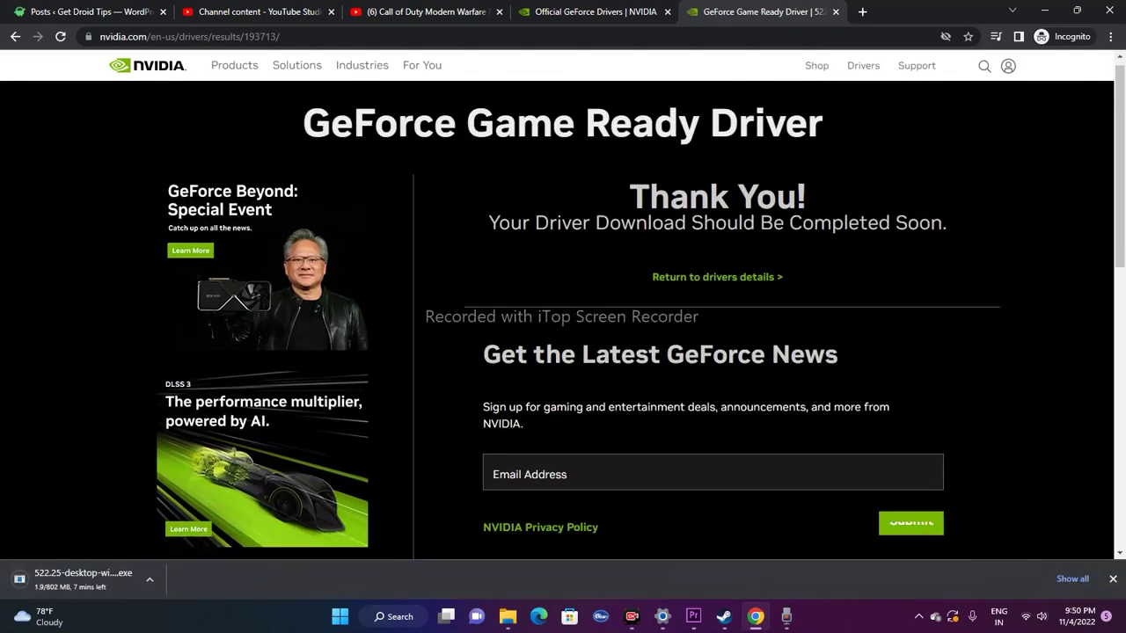
pyautogui.scroll(-2, 563, 352)
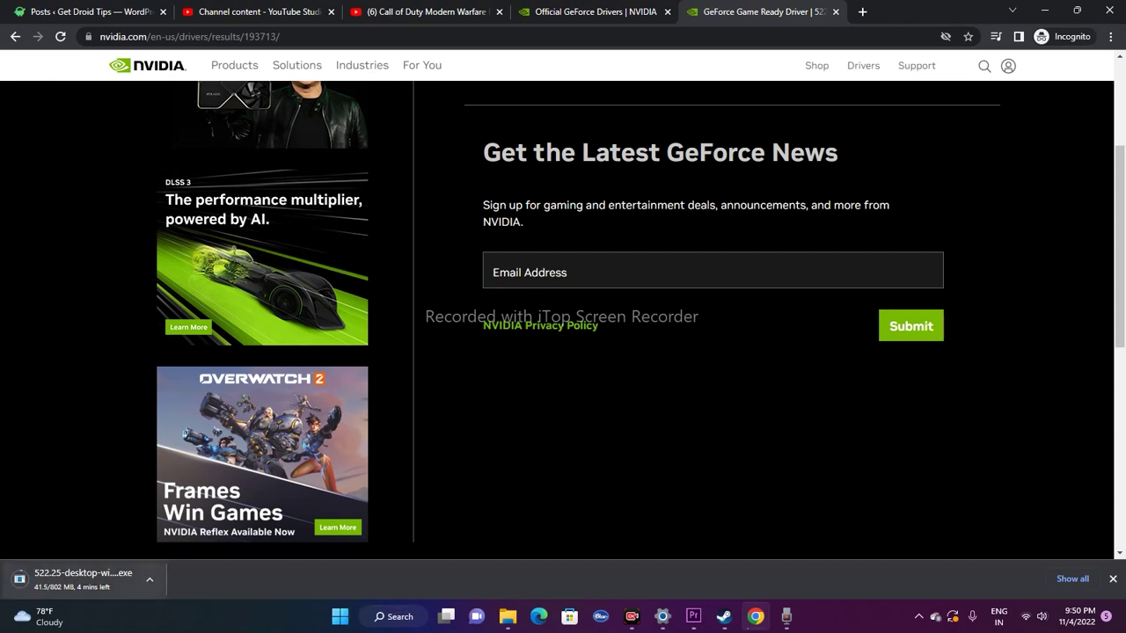
pyautogui.click(150, 579)
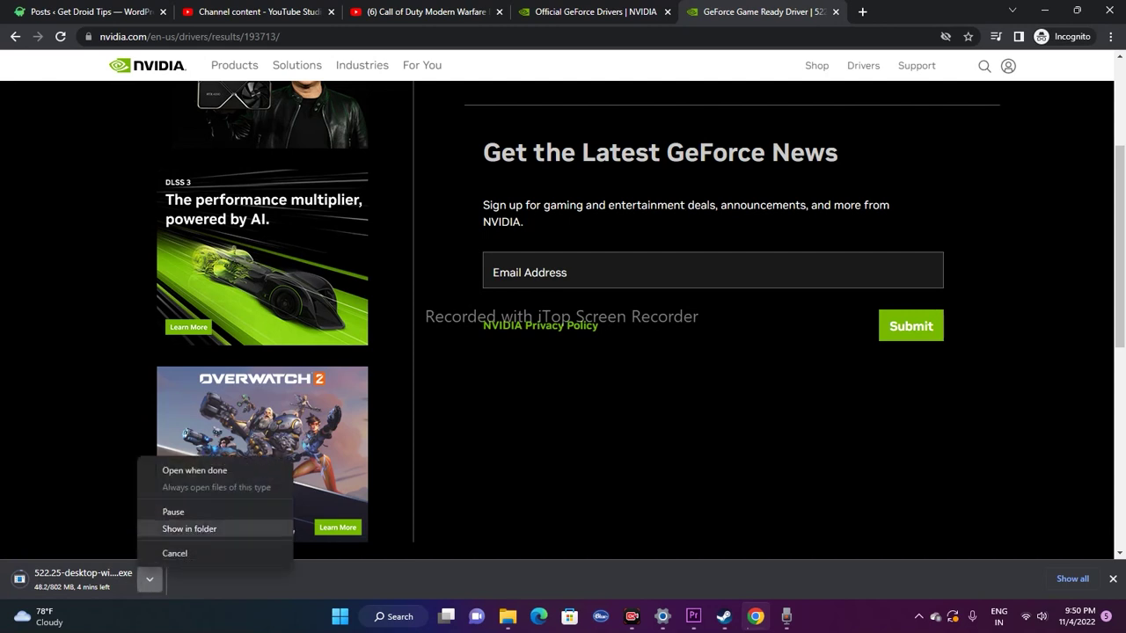
pyautogui.press('Escape')
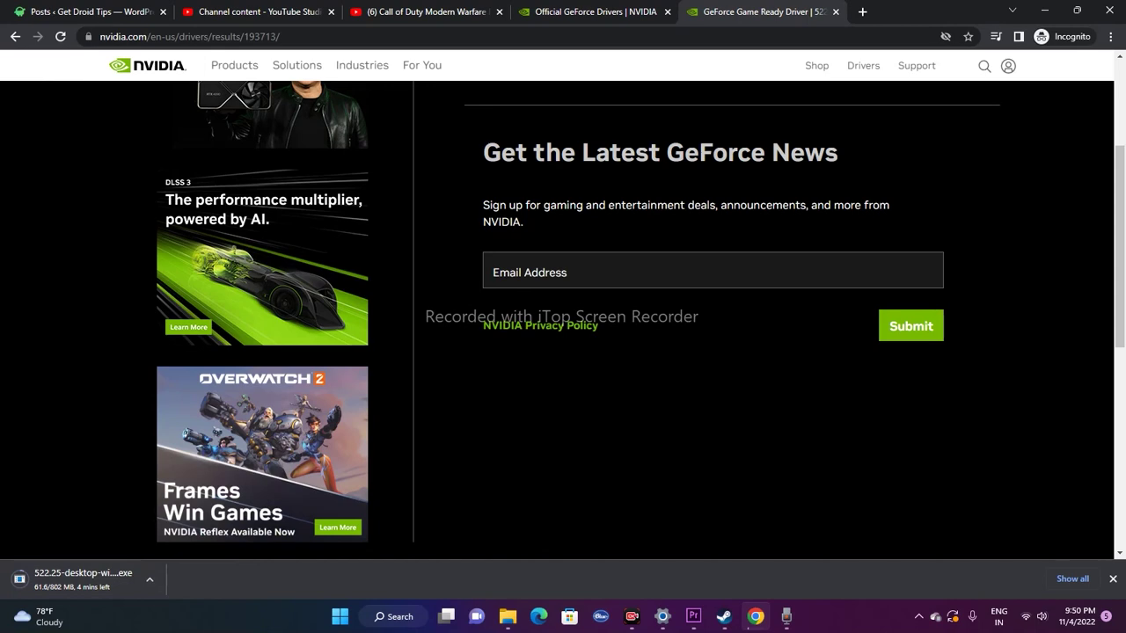
pyautogui.scroll(1, 713, 317)
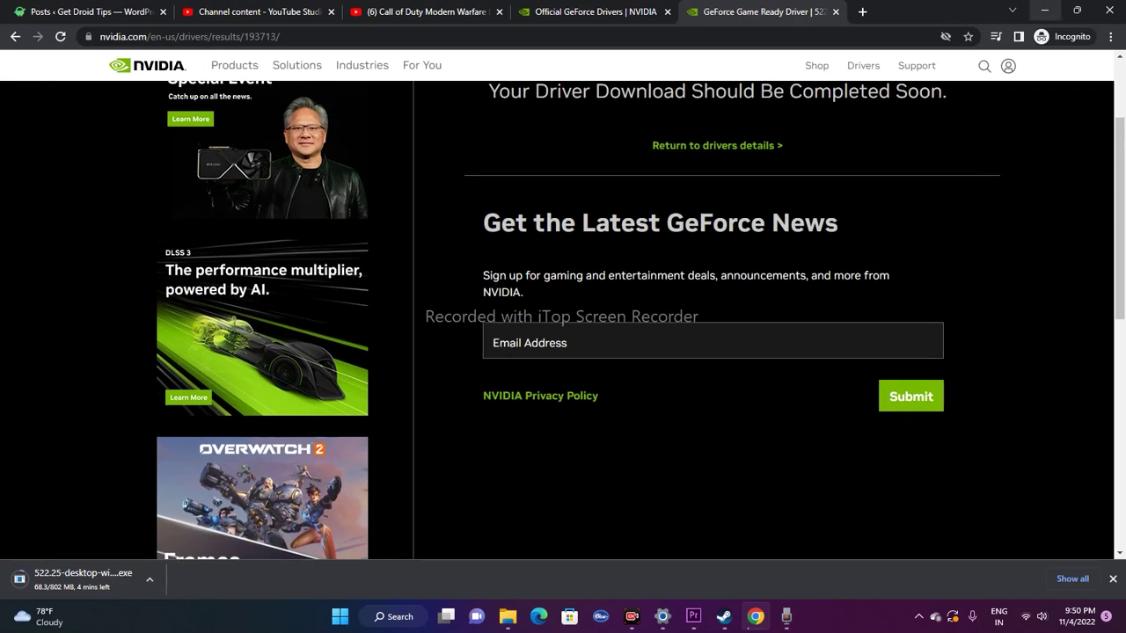
# - Switch to Steam and view the Call of Duty: Modern Warfare II page in the game library
pyautogui.click(1044, 10)
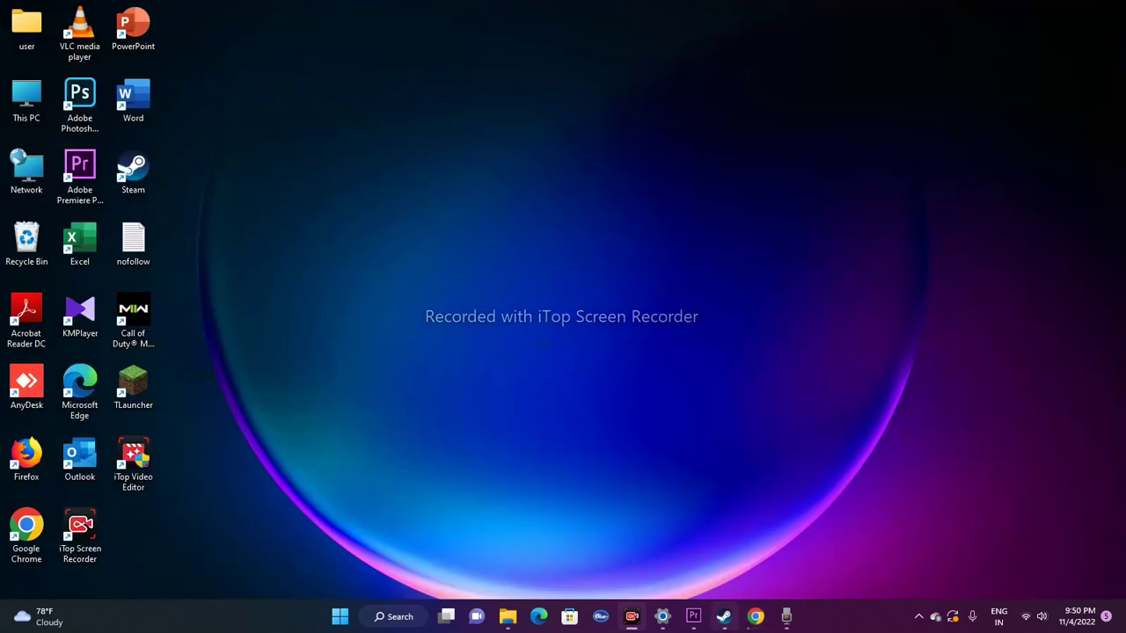
pyautogui.click(724, 616)
pyautogui.click(151, 37)
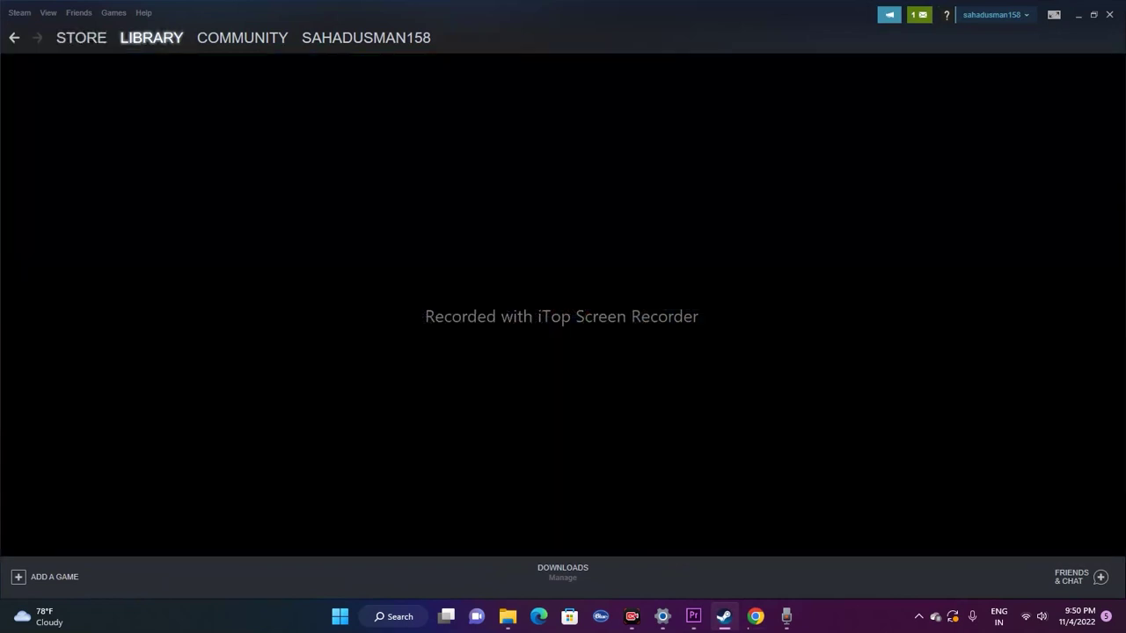
pyautogui.click(97, 169)
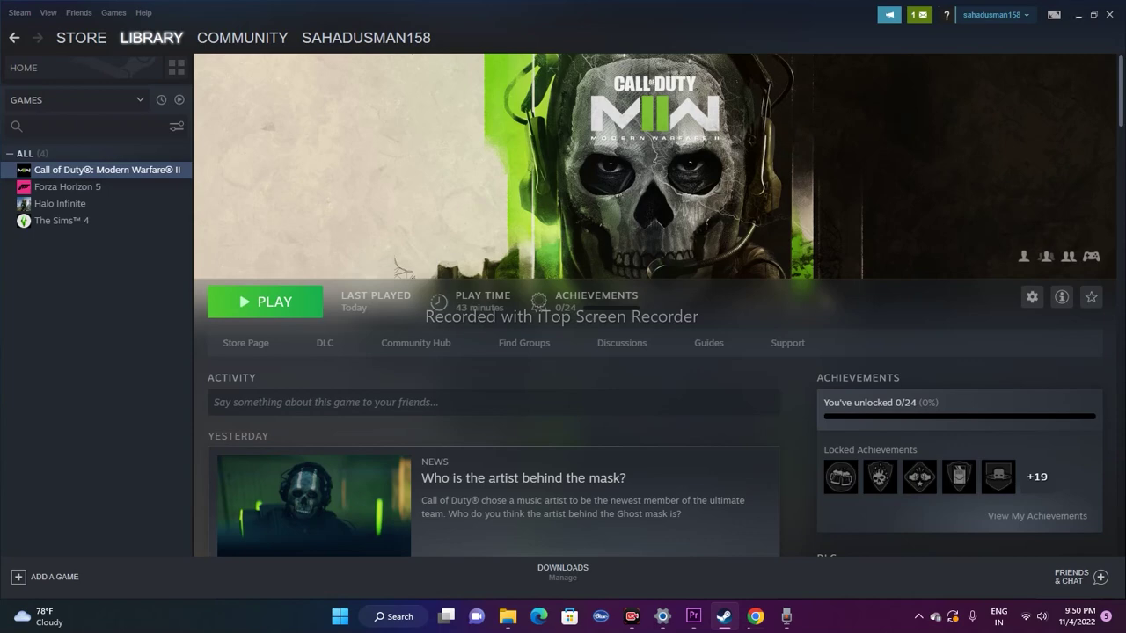
pyautogui.press('super+d')
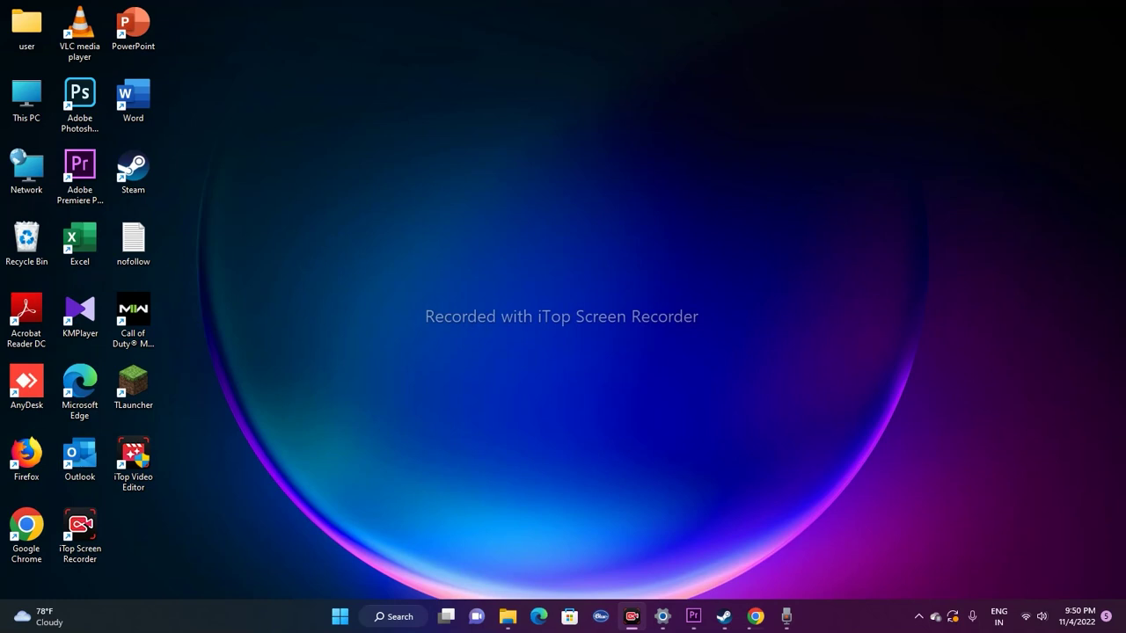
# - Open the Windows Graphics settings and look over the list of apps with custom graphics options
pyautogui.press('super+s')
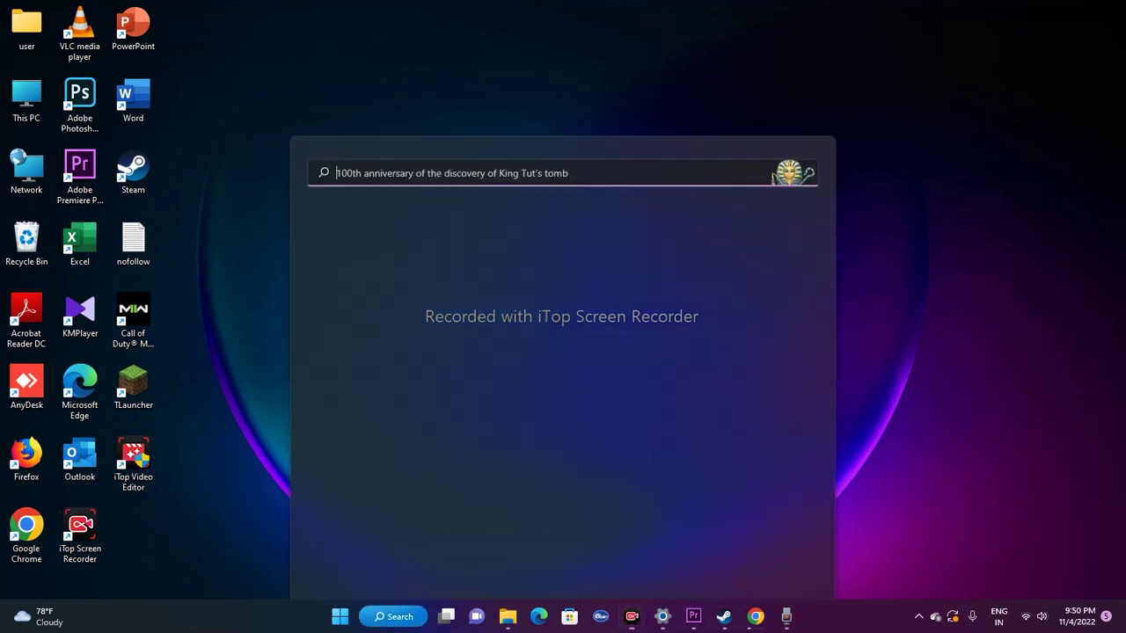
pyautogui.write('gra')
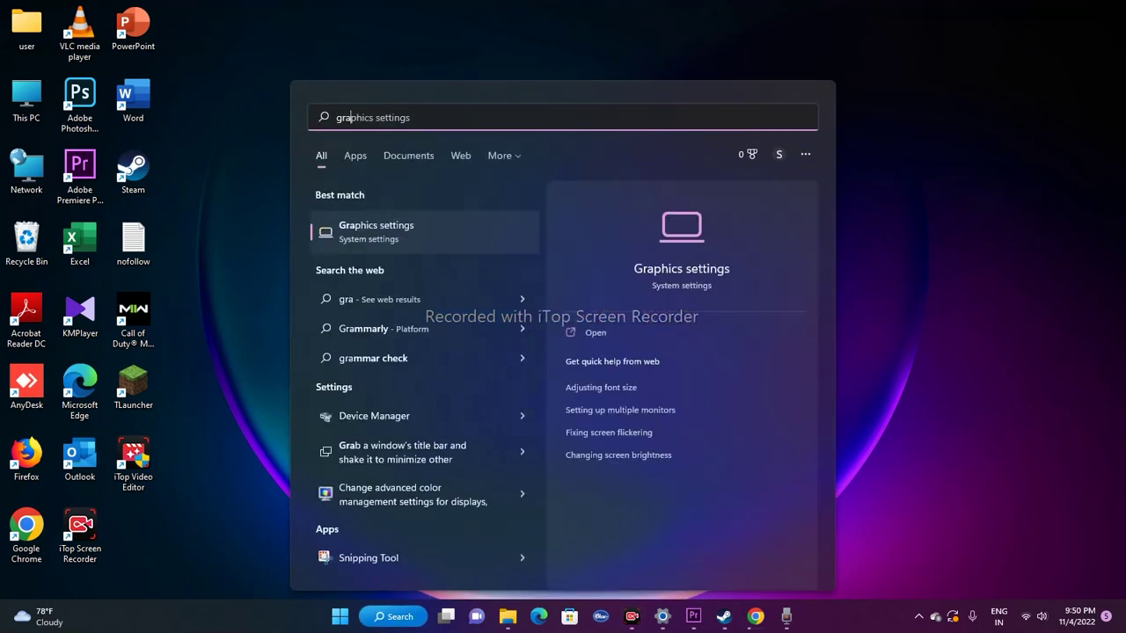
pyautogui.click(424, 233)
pyautogui.press('Return')
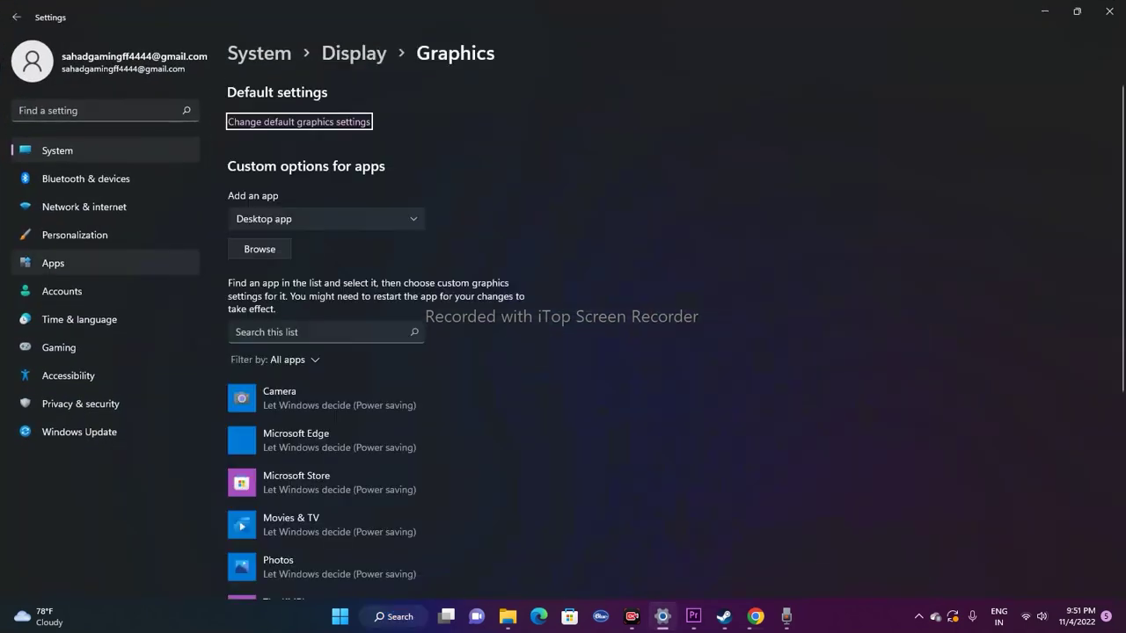
pyautogui.scroll(-4, 563, 352)
pyautogui.scroll(4, 563, 352)
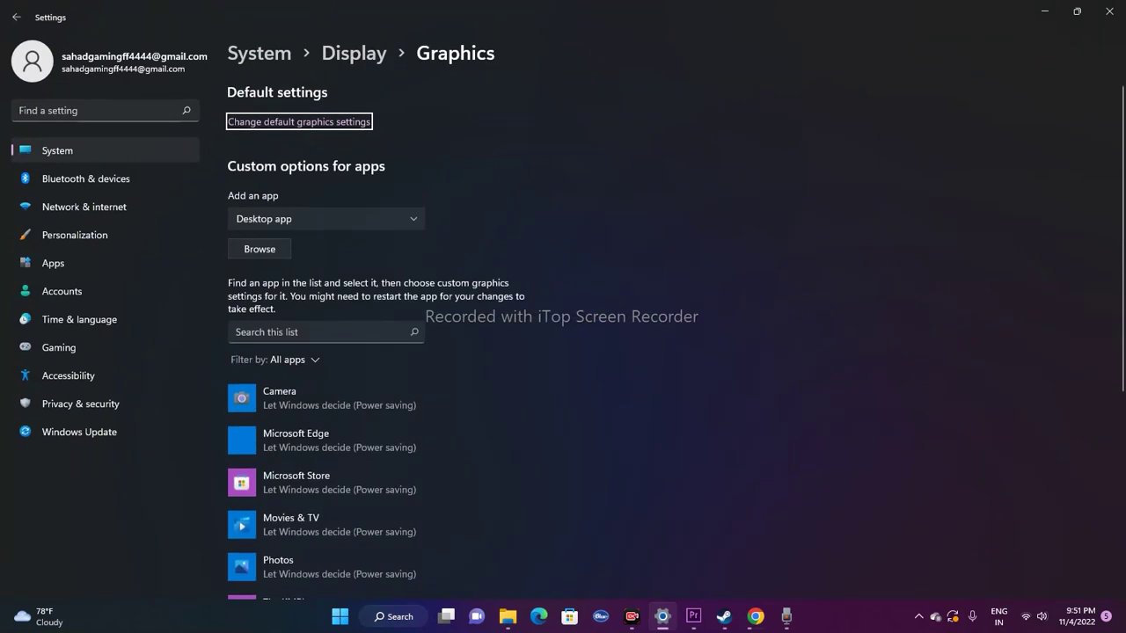
# - Browse for a desktop app to add and open the Steam folder in Program Files (x86) on drive C
pyautogui.click(259, 249)
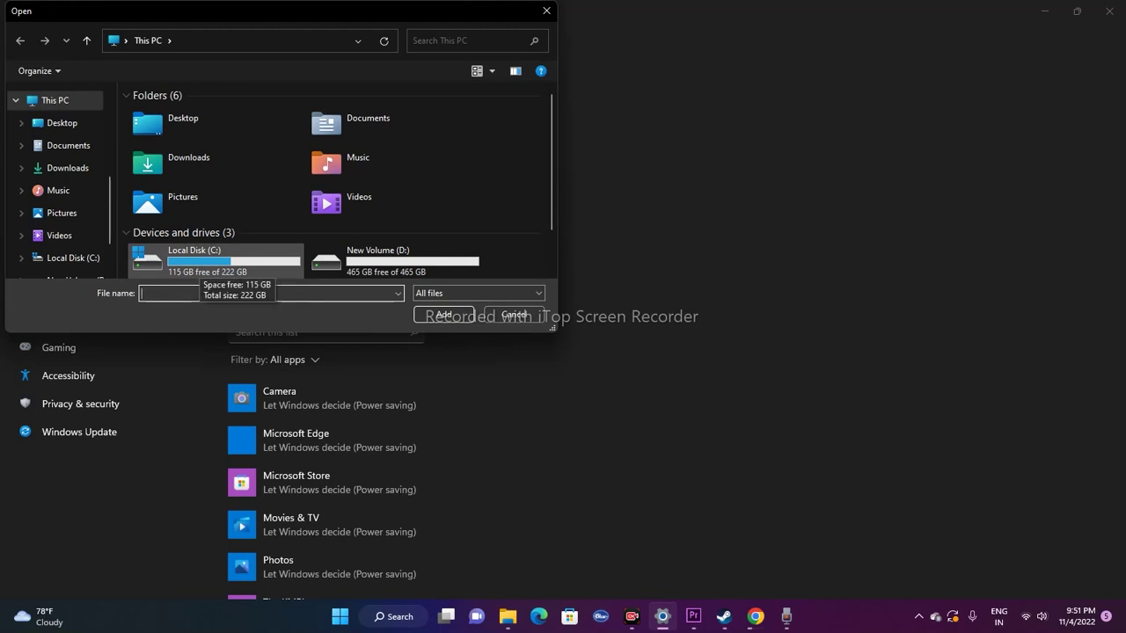
pyautogui.scroll(-1, 342, 180)
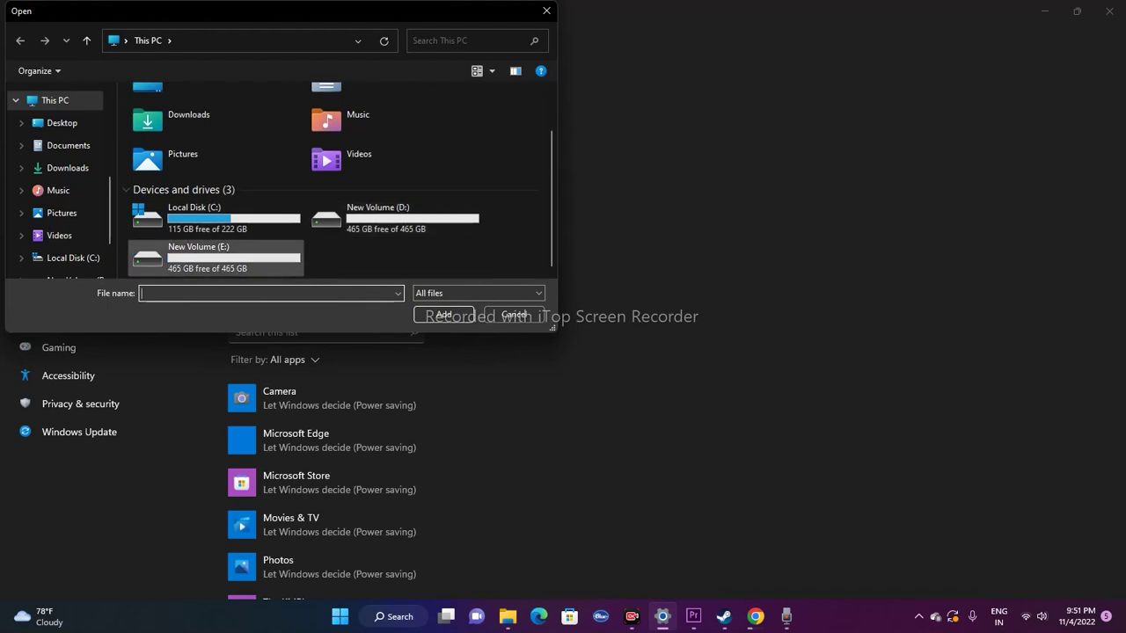
pyautogui.scroll(1, 224, 257)
pyautogui.doubleClick(225, 257)
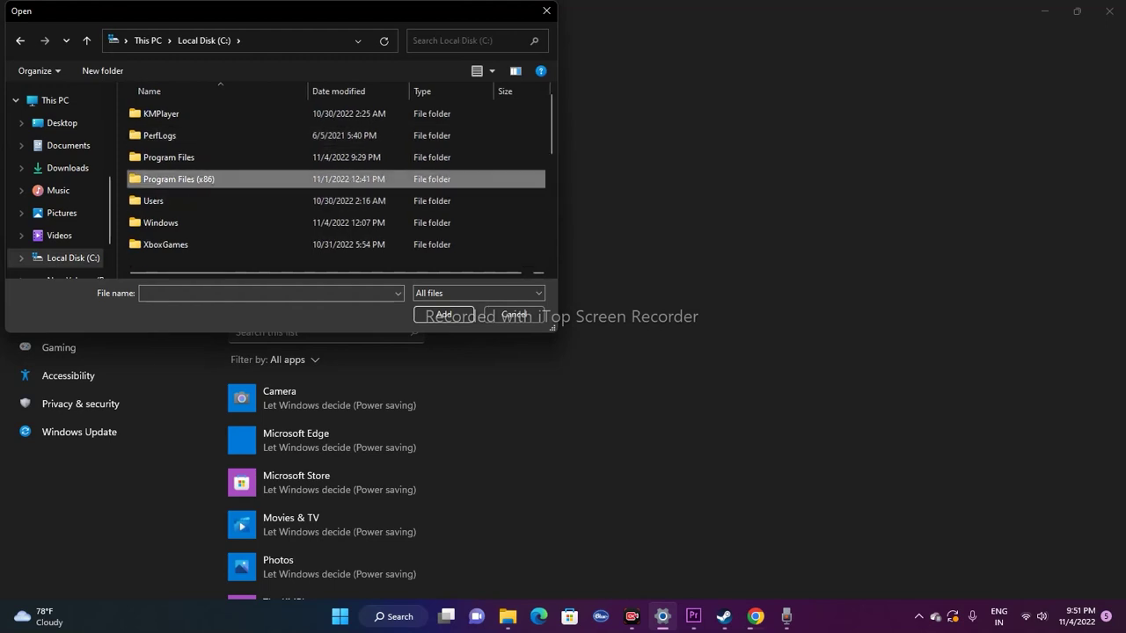
pyautogui.doubleClick(181, 179)
pyautogui.scroll(-4, 264, 150)
pyautogui.scroll(-2, 207, 167)
pyautogui.scroll(1, 206, 169)
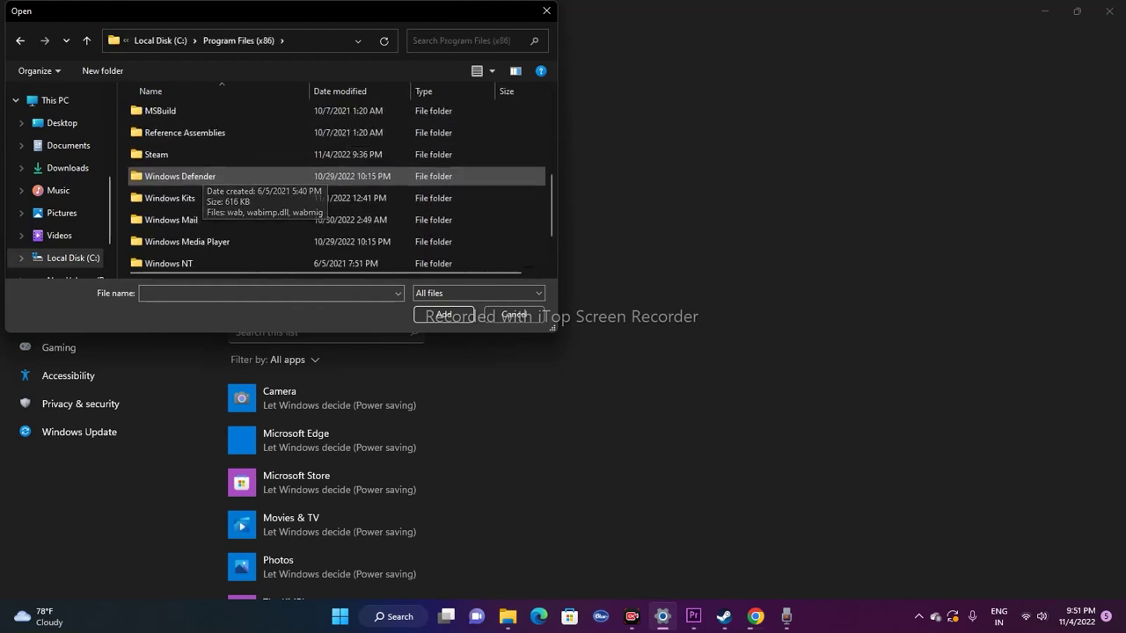
pyautogui.doubleClick(204, 155)
# - Add the cod application from steamapps\common\Call of Duty HQ to the custom graphics options
pyautogui.scroll(-6, 202, 156)
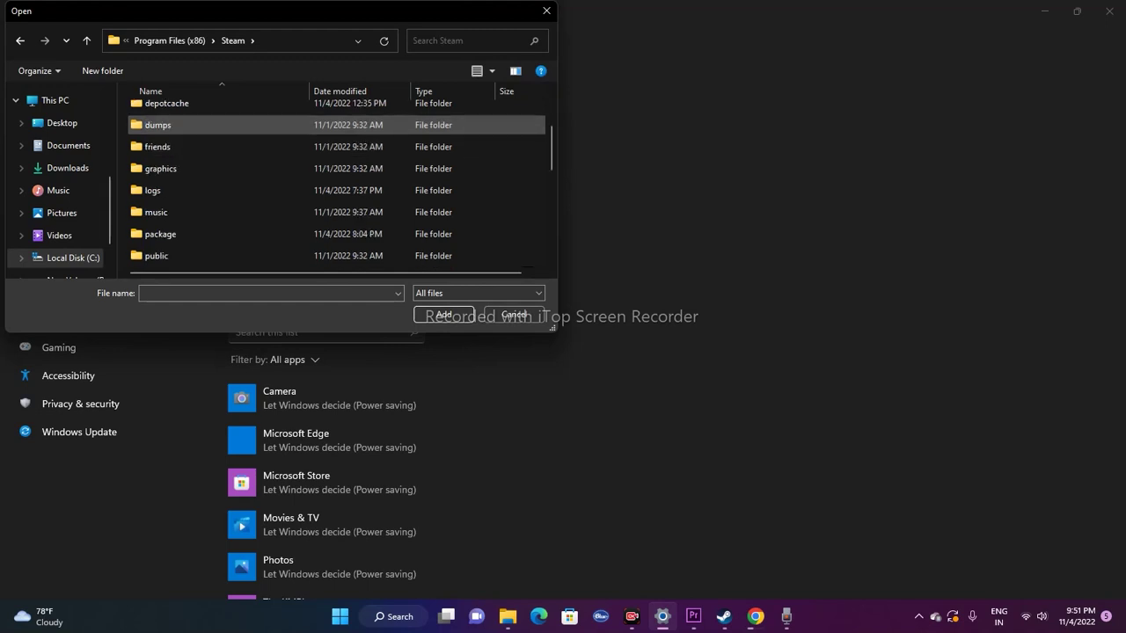
pyautogui.scroll(1, 202, 171)
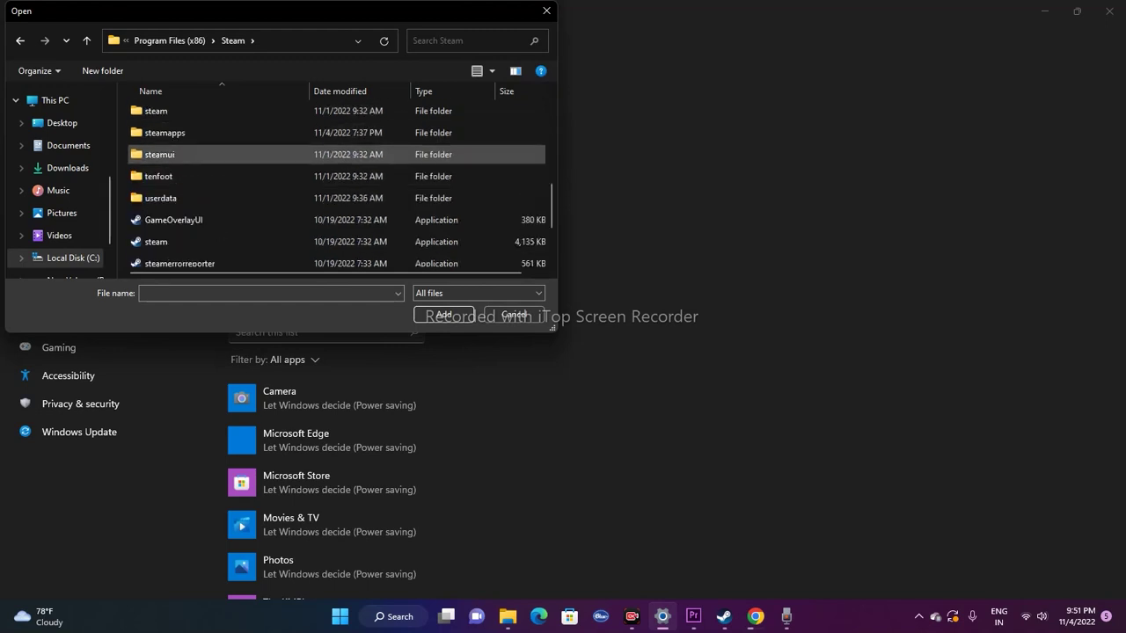
pyautogui.scroll(-1, 202, 154)
pyautogui.scroll(3, 202, 154)
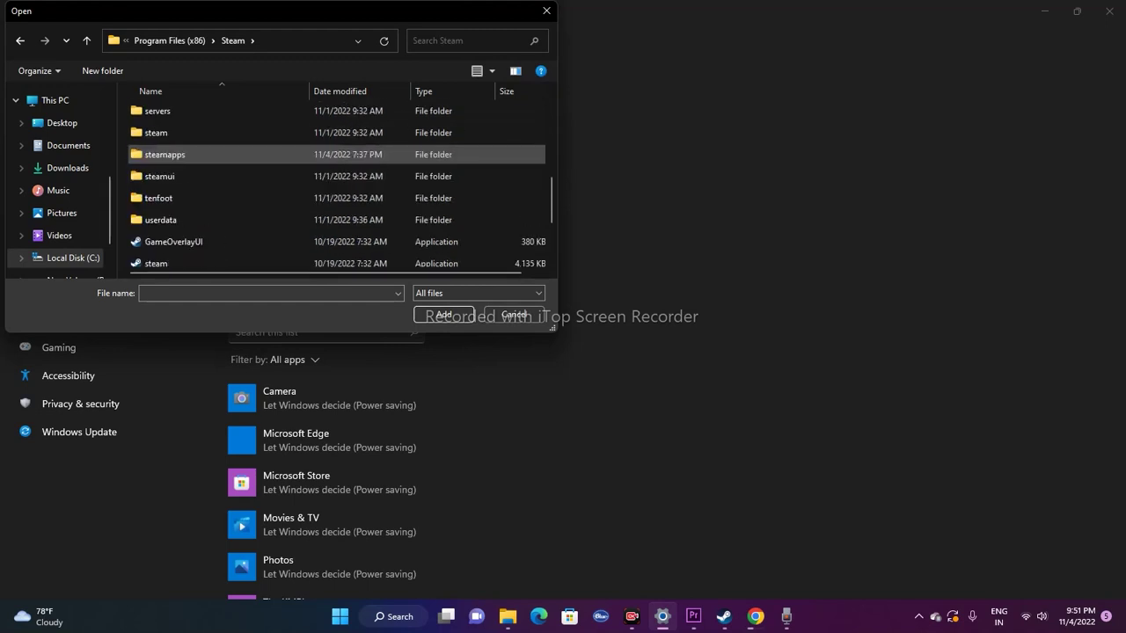
pyautogui.scroll(-1, 167, 171)
pyautogui.doubleClick(164, 168)
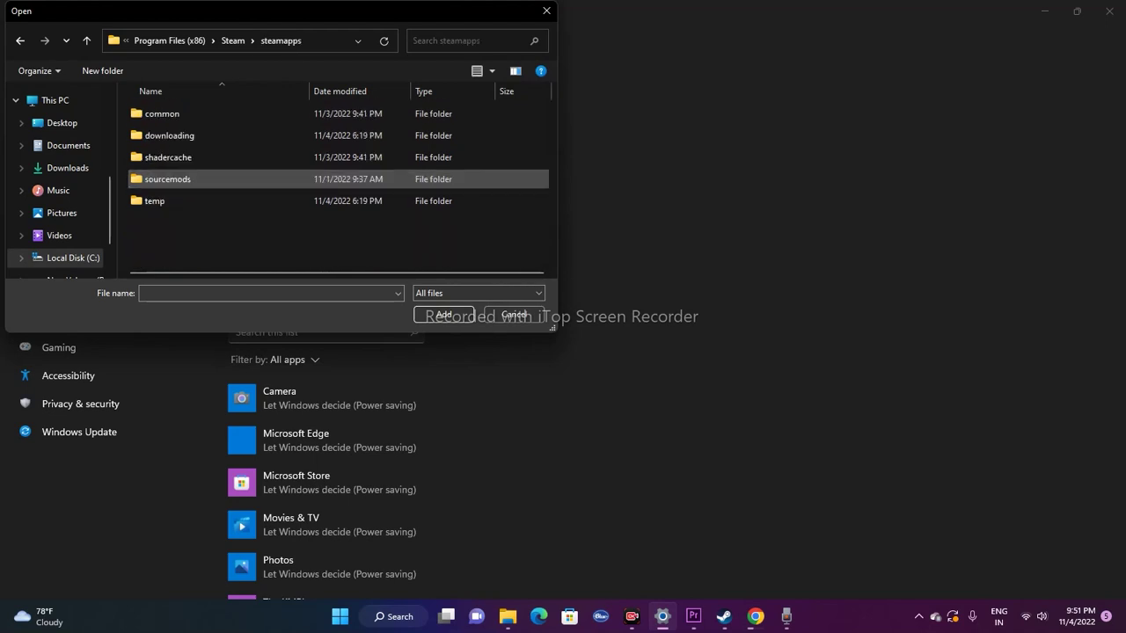
pyautogui.doubleClick(162, 113)
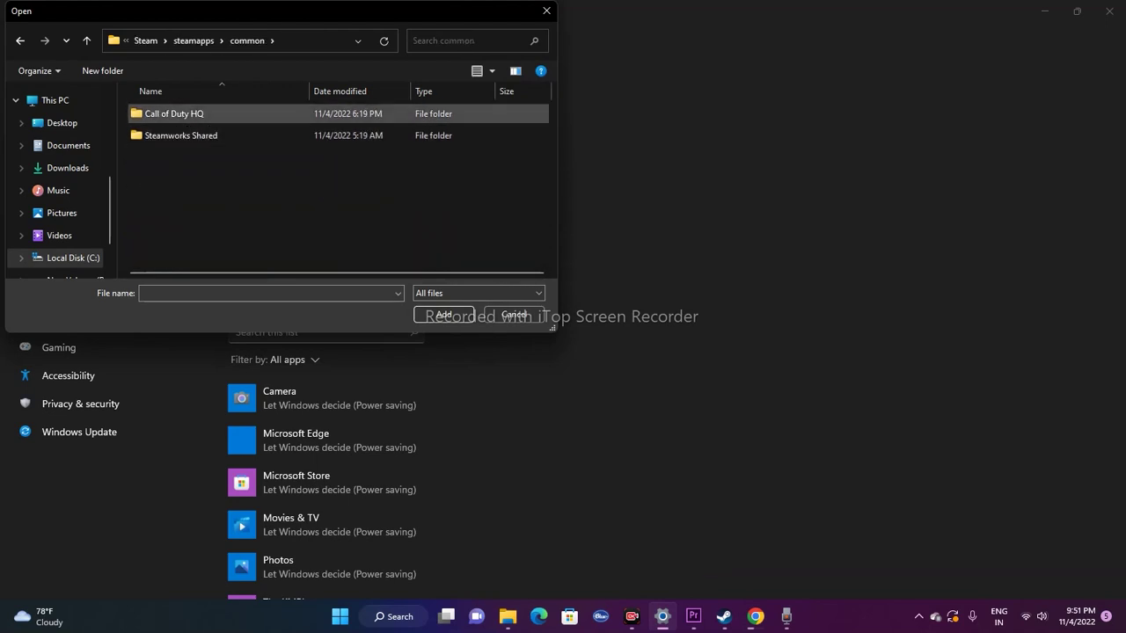
pyautogui.doubleClick(168, 114)
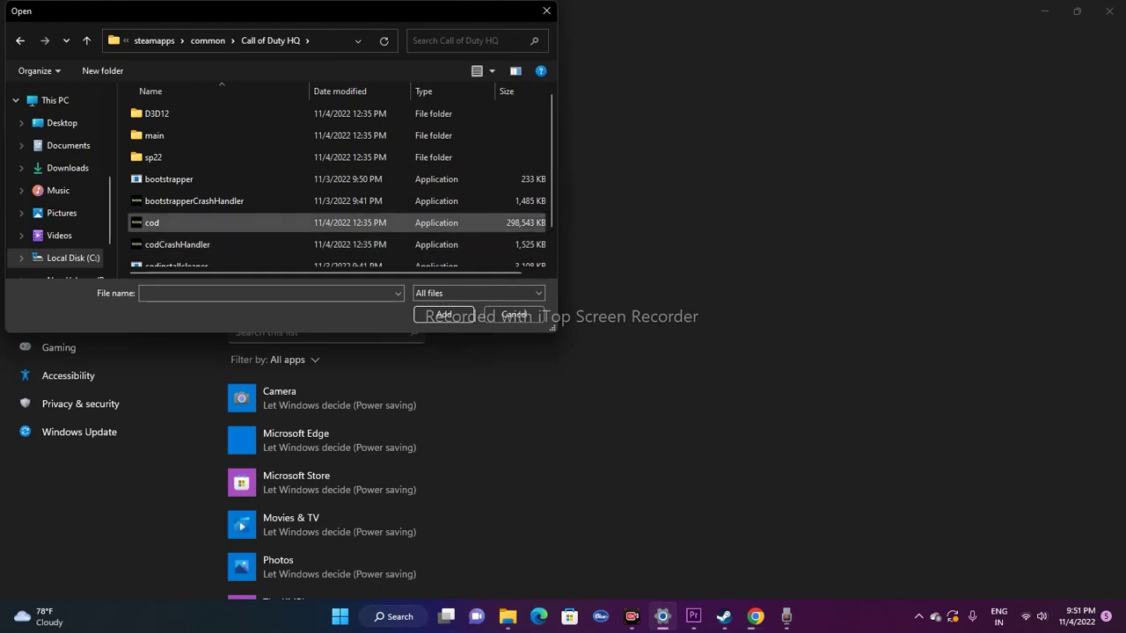
pyautogui.click(184, 223)
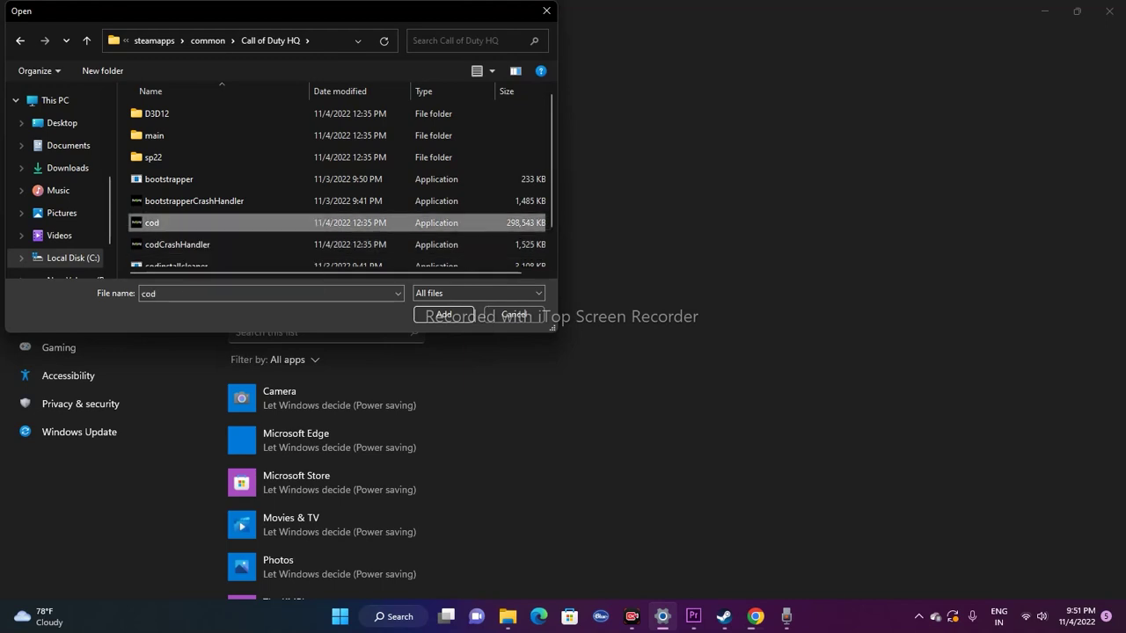
pyautogui.click(443, 314)
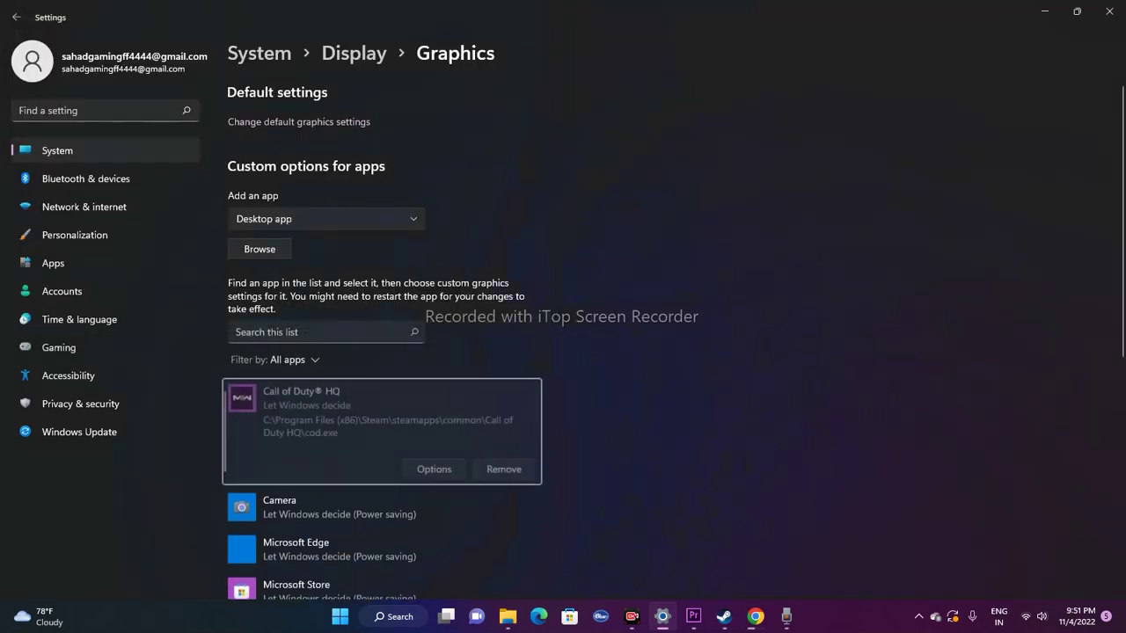
# - Set the graphics preference of Call of Duty HQ to High performance and save it
pyautogui.scroll(-1, 443, 326)
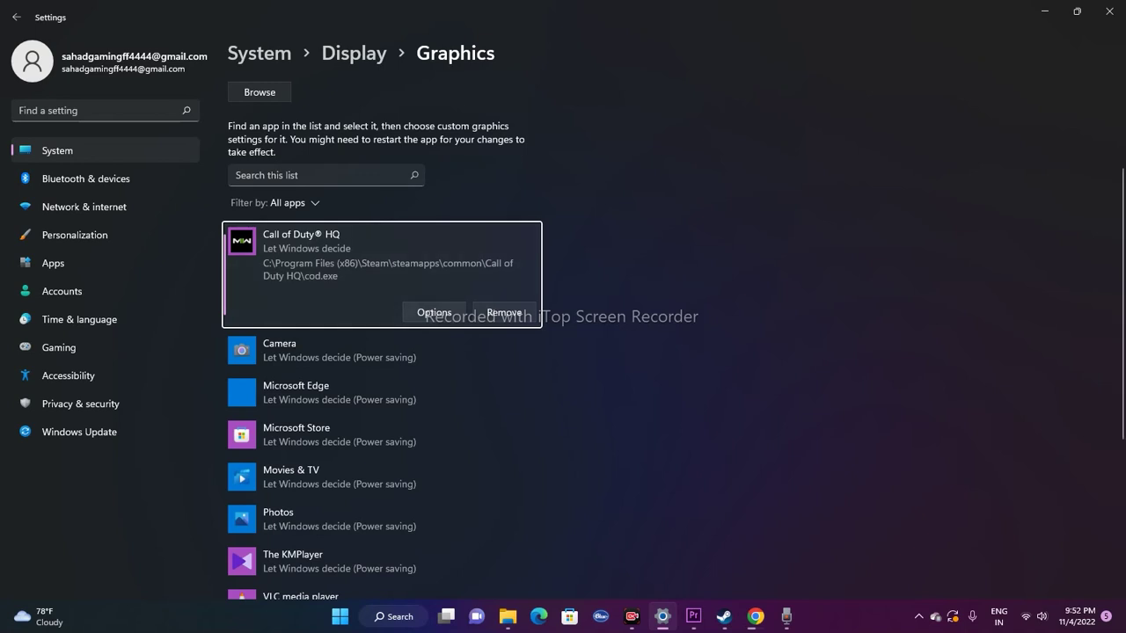
pyautogui.click(434, 313)
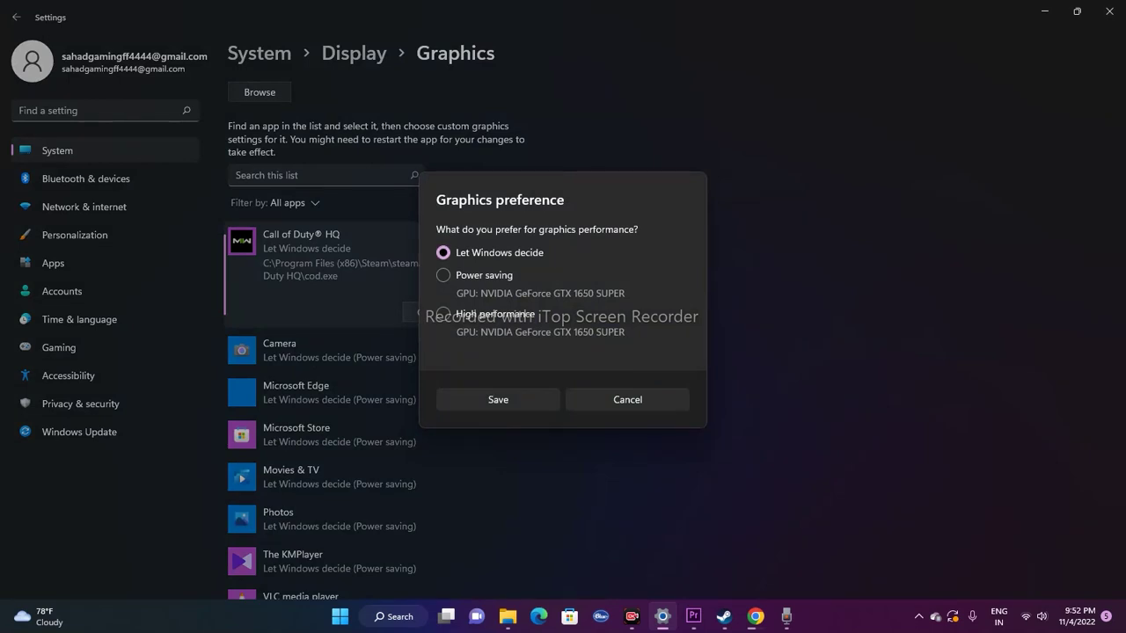
pyautogui.click(443, 314)
pyautogui.click(498, 400)
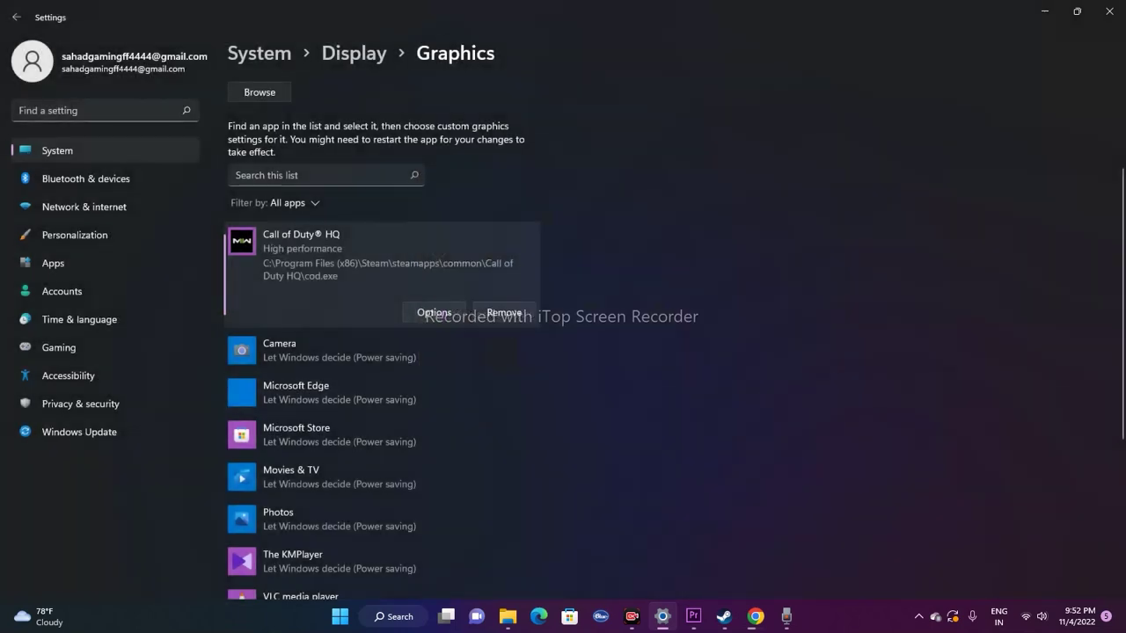
pyautogui.scroll(3, 382, 339)
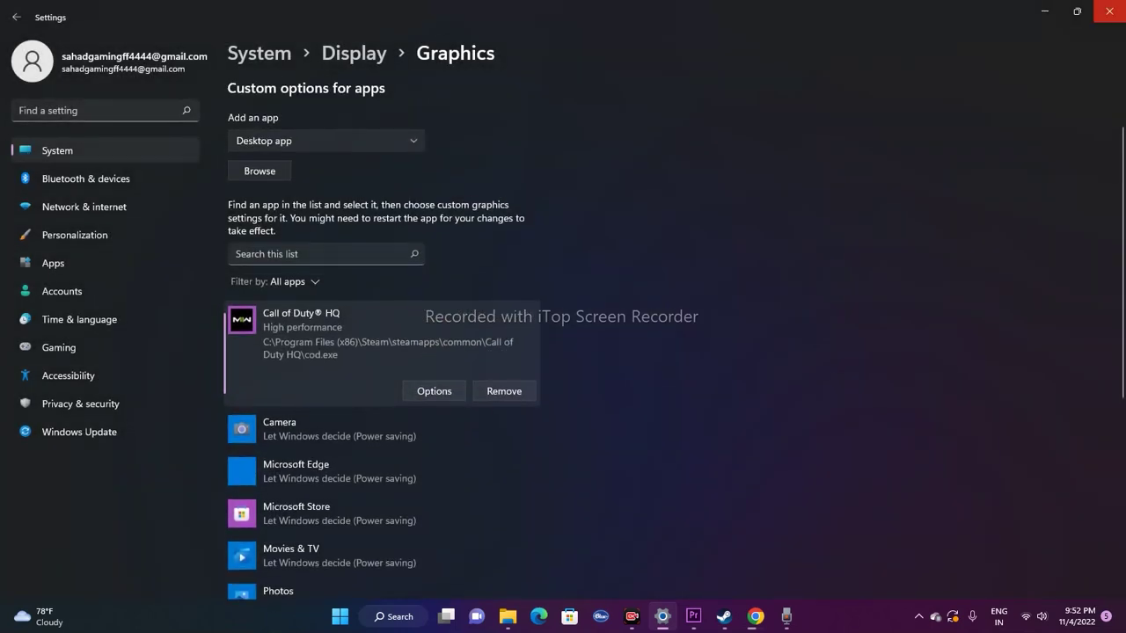
# - Close Settings and view the Call of Duty: Modern Warfare II page in Steam again
pyautogui.click(1110, 12)
pyautogui.click(708, 616)
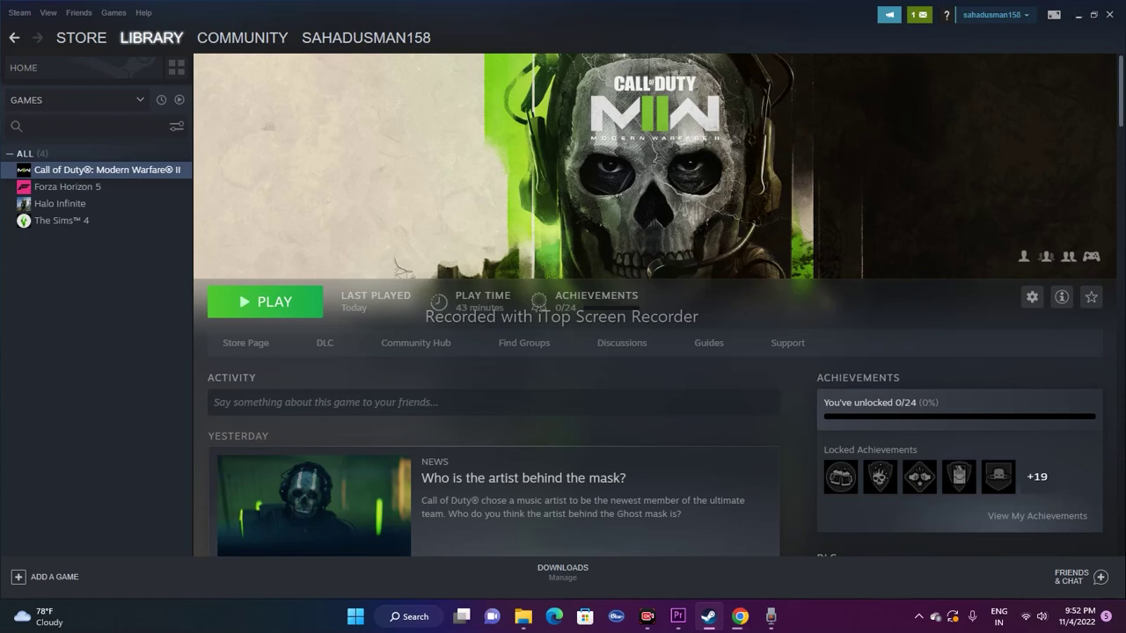
pyautogui.press('super+d')
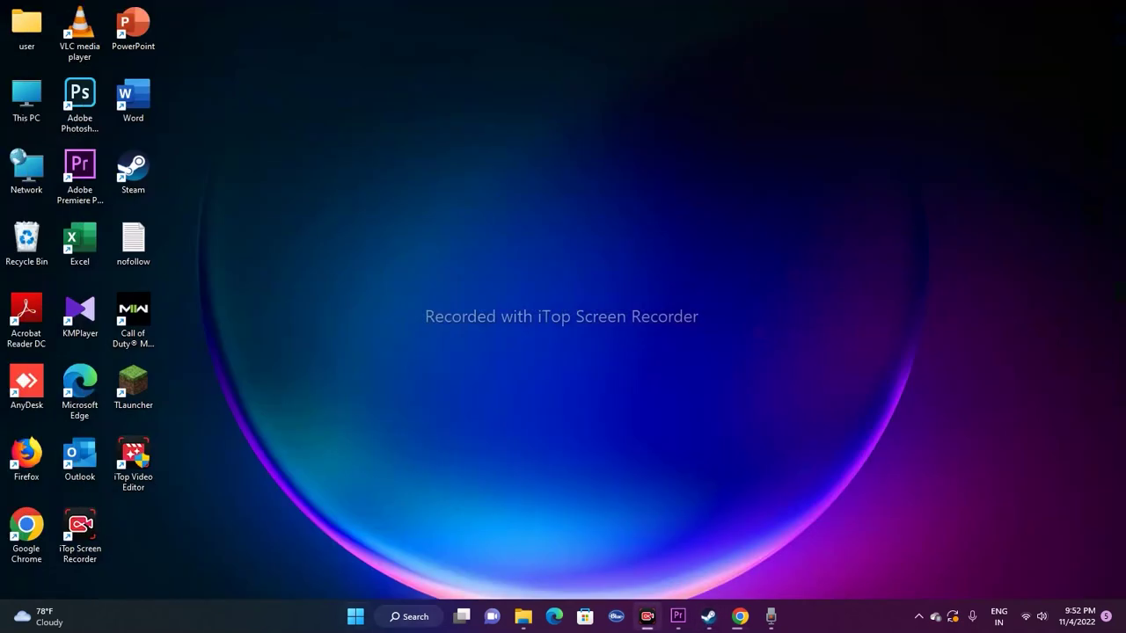
# - Open Windows Update in Settings and download the pending Security Intelligence Update for Microsoft Defender Antivirus
pyautogui.click(409, 617)
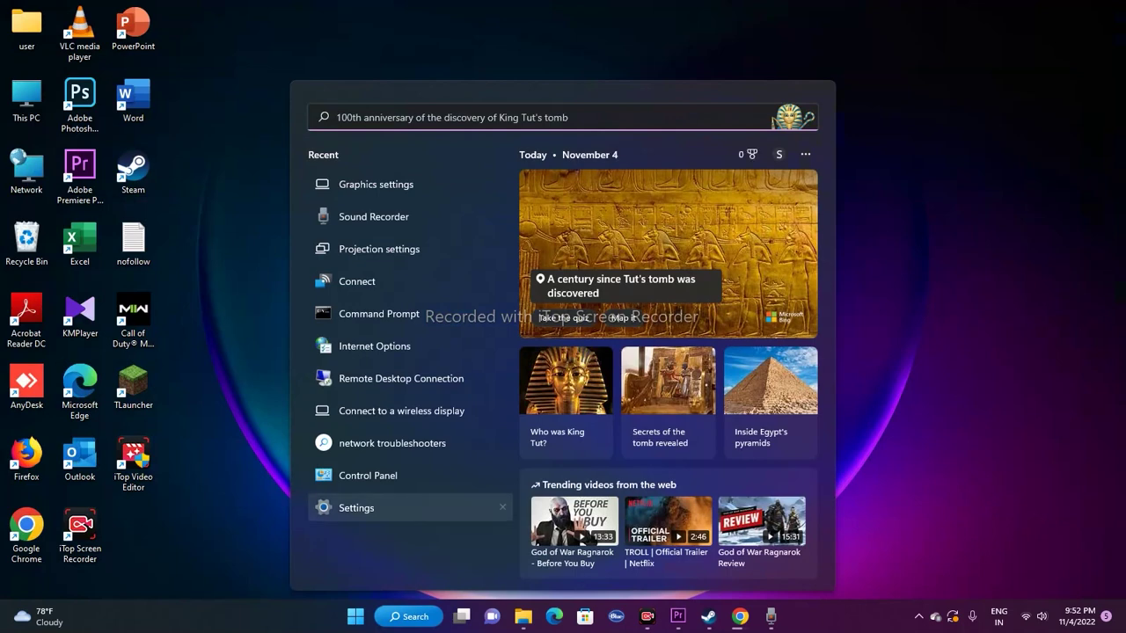
pyautogui.click(352, 508)
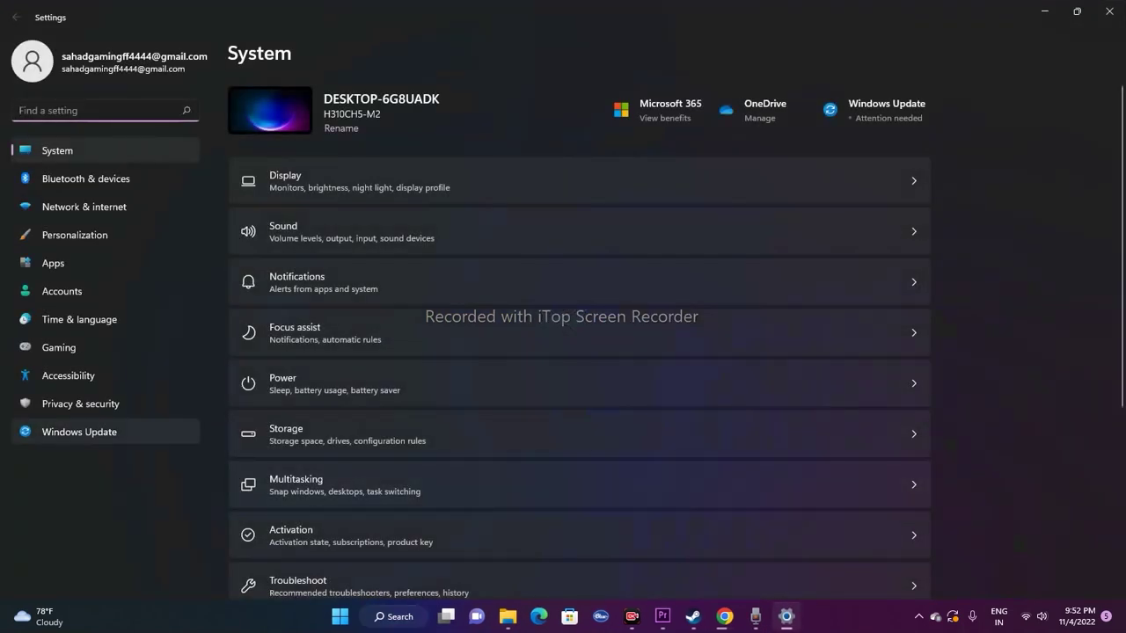
pyautogui.click(79, 431)
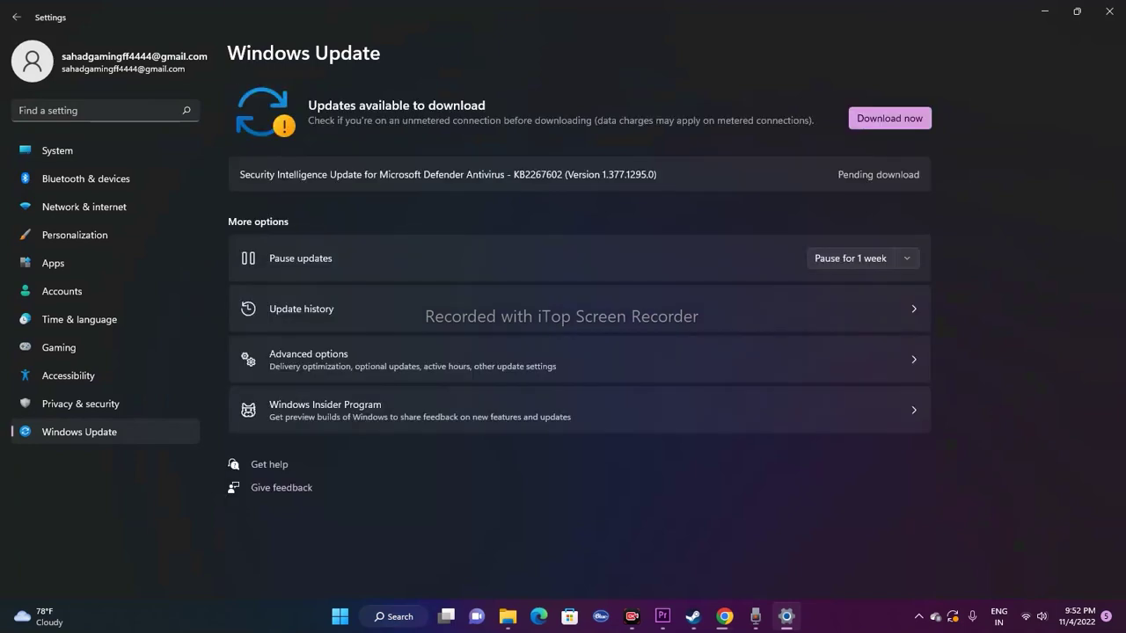
pyautogui.click(890, 118)
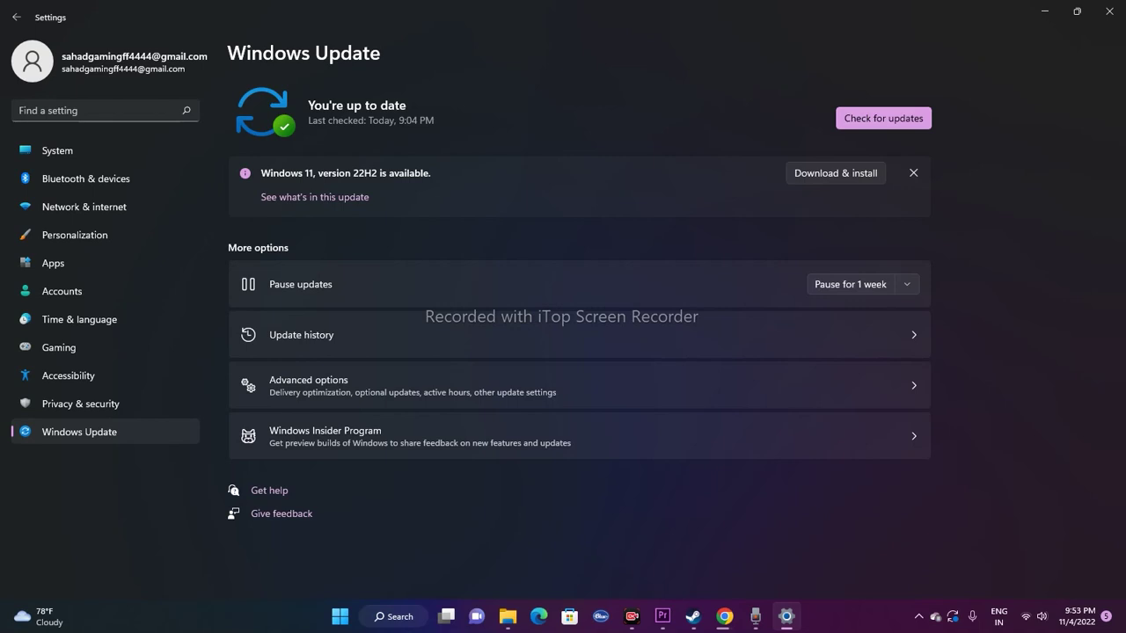
# - Close Settings, verify the integrity of the Call of Duty: Modern Warfare II game files in Steam, and return to the desktop
pyautogui.click(1108, 11)
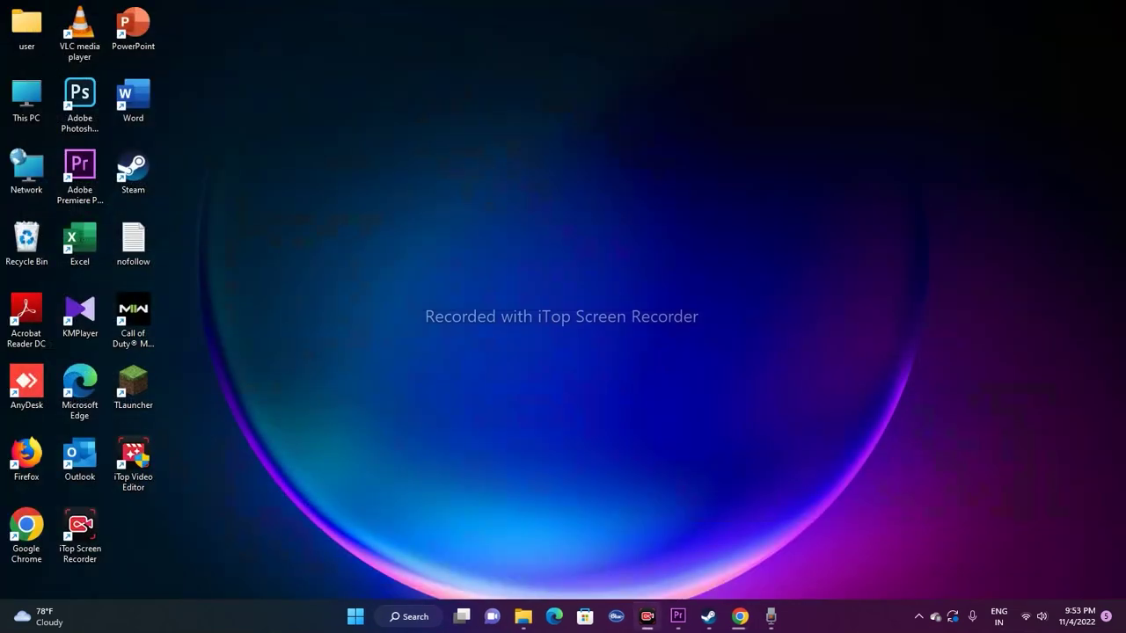
pyautogui.click(709, 616)
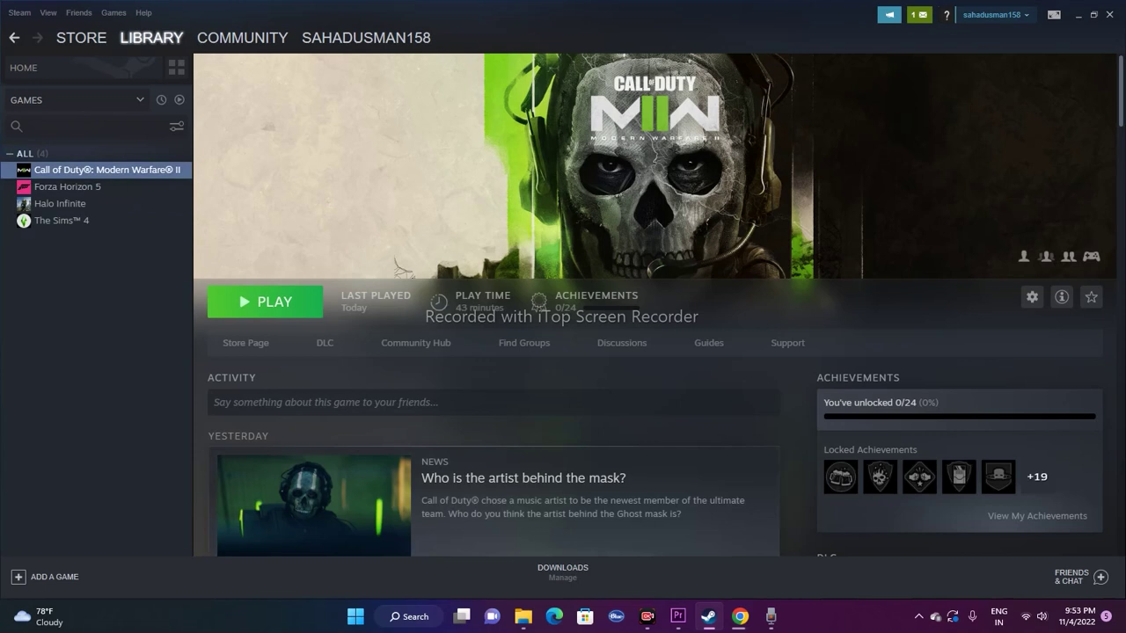
pyautogui.rightClick(93, 170)
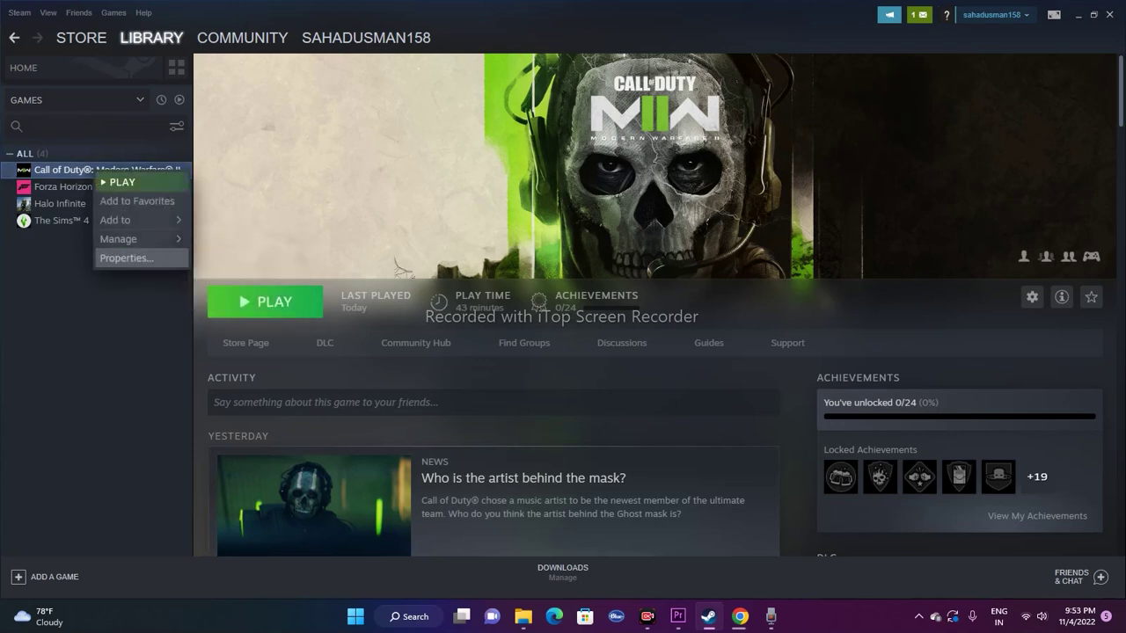
pyautogui.click(123, 258)
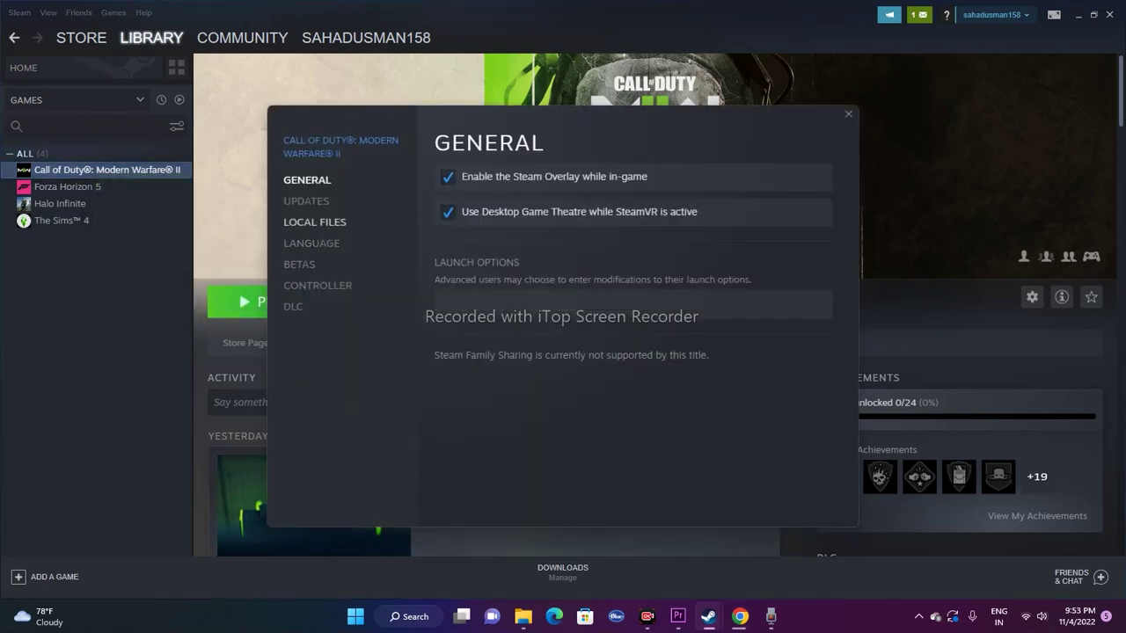
pyautogui.click(314, 221)
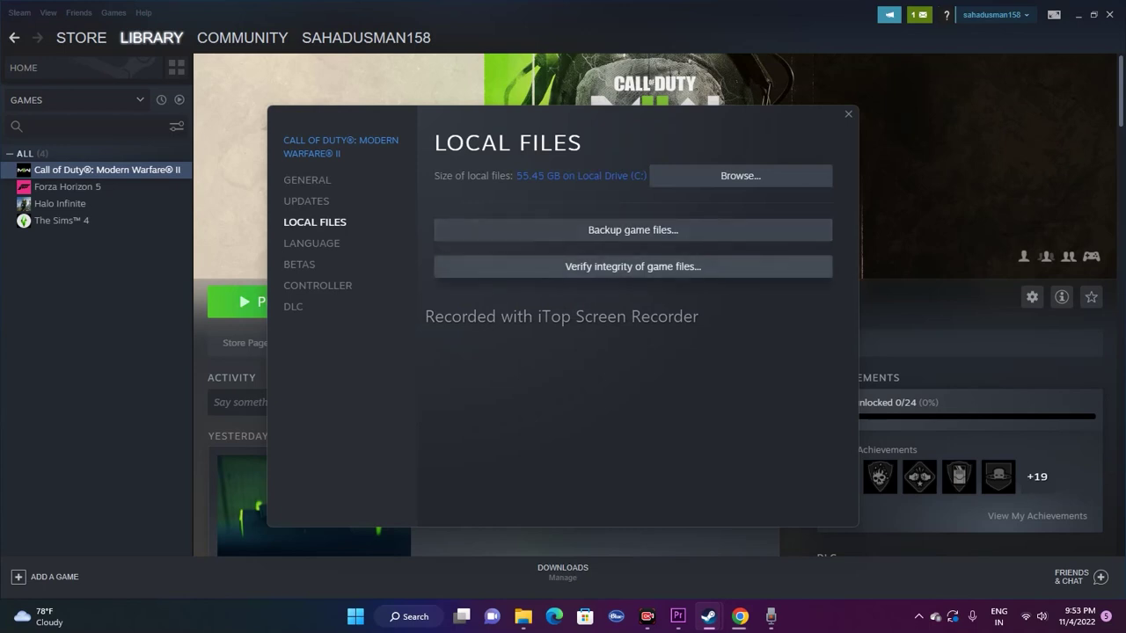
pyautogui.click(633, 267)
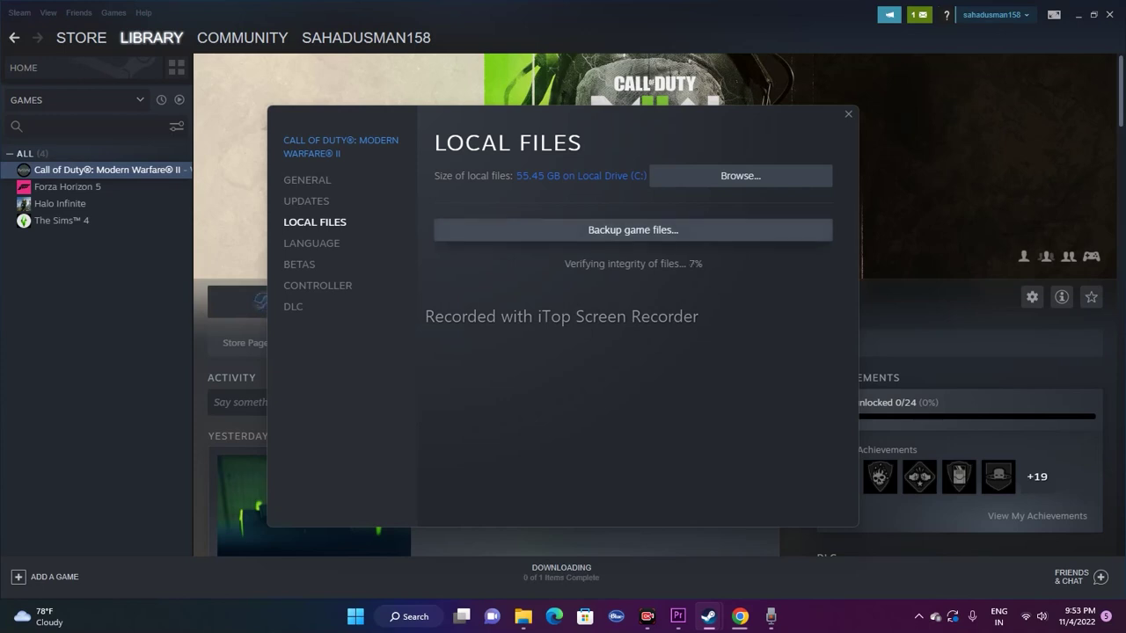
pyautogui.click(848, 113)
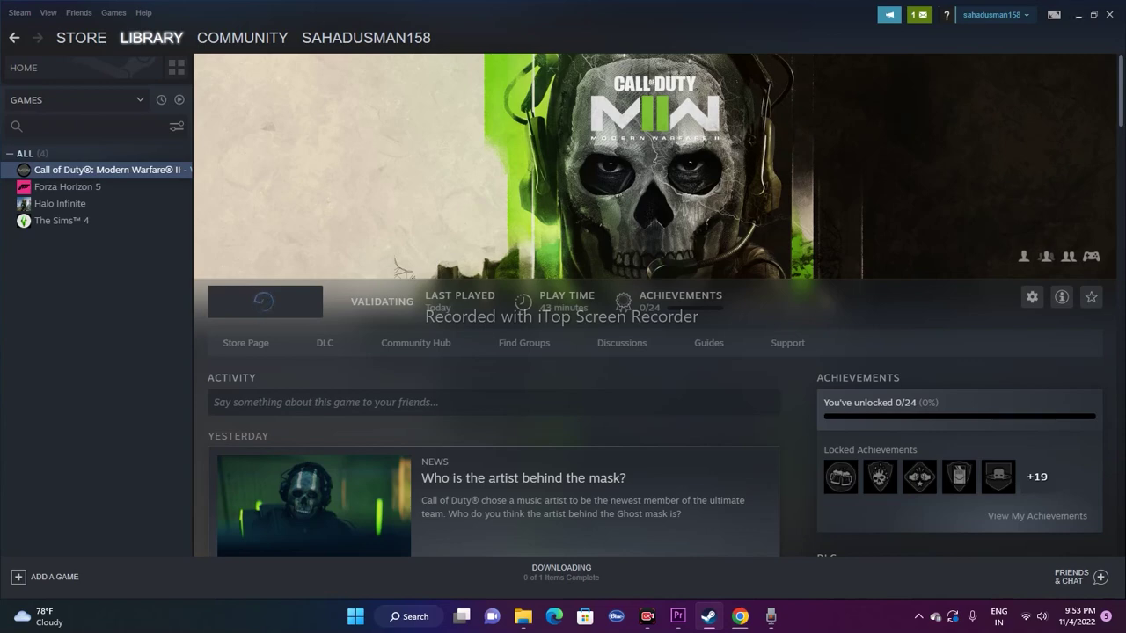
pyautogui.click(1123, 618)
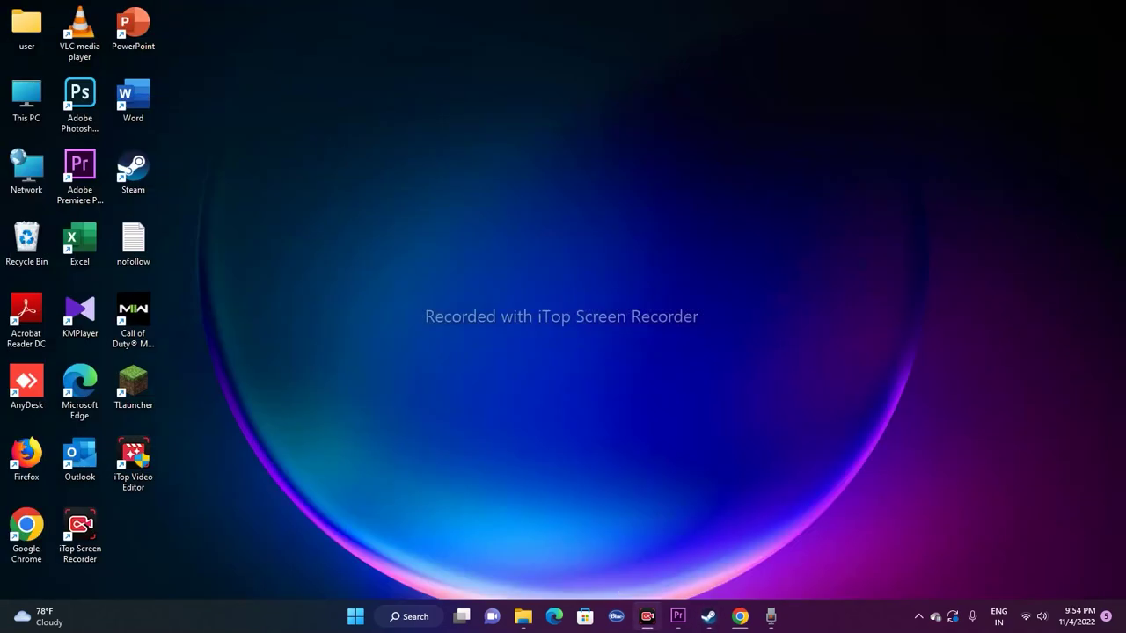